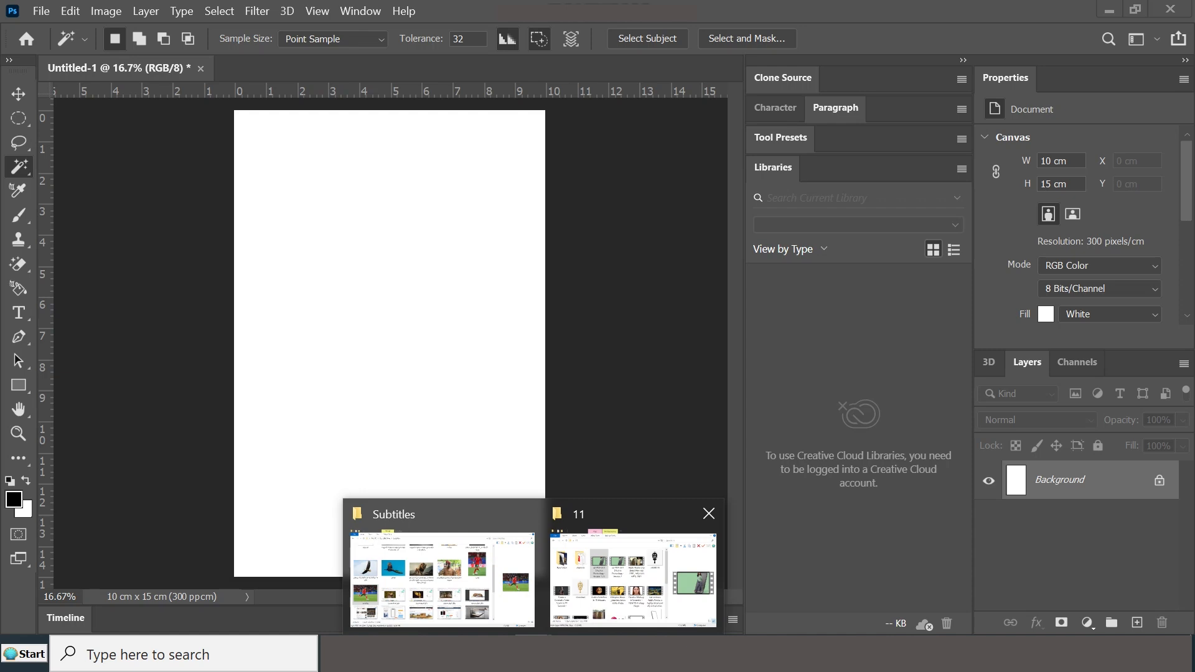
# Place the phone-left-side (1) image from folder 11 into the blank 10 x 15 cm document
pyautogui.click(441, 566)
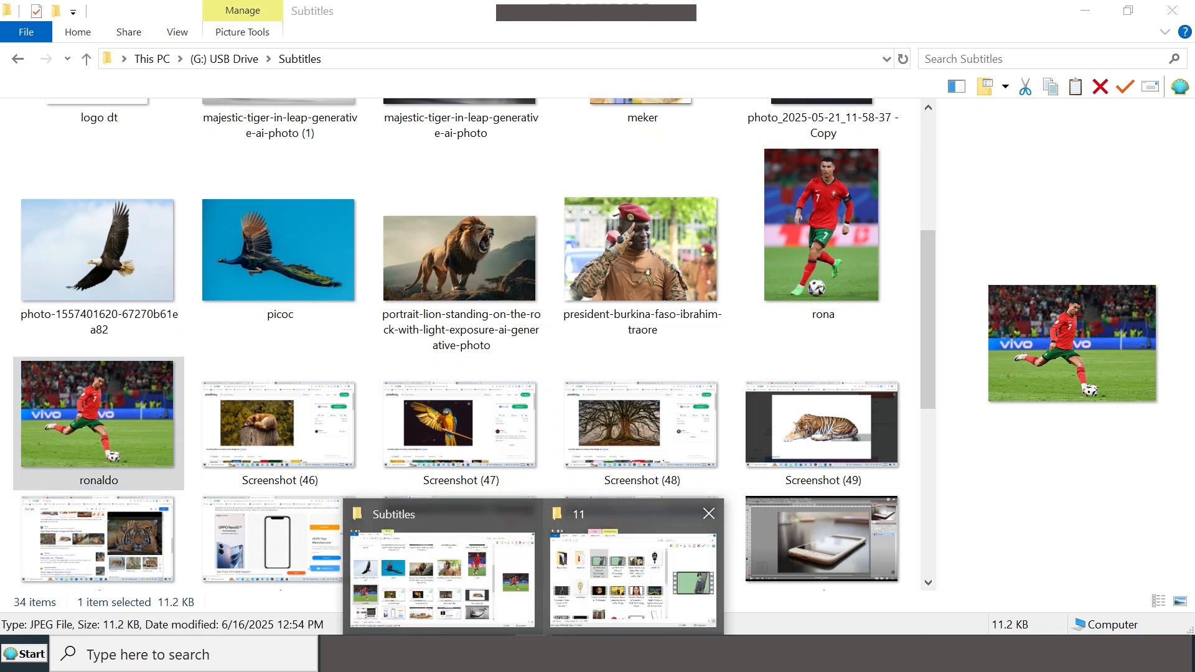
pyautogui.click(632, 567)
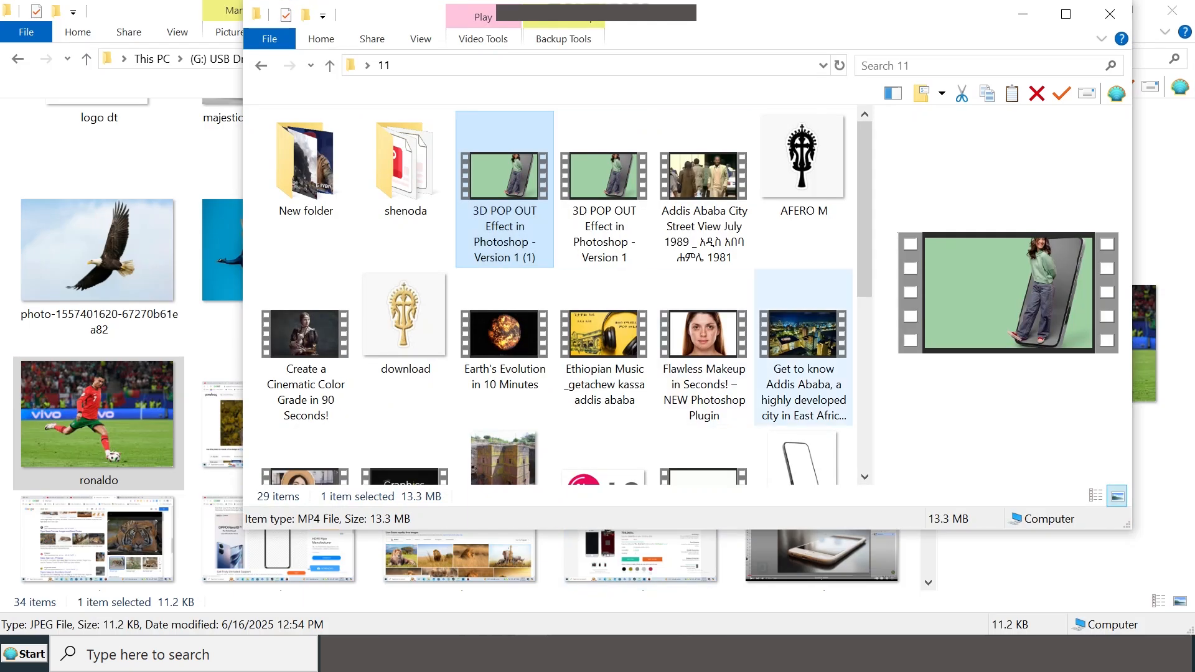
pyautogui.scroll(-5, 675, 265)
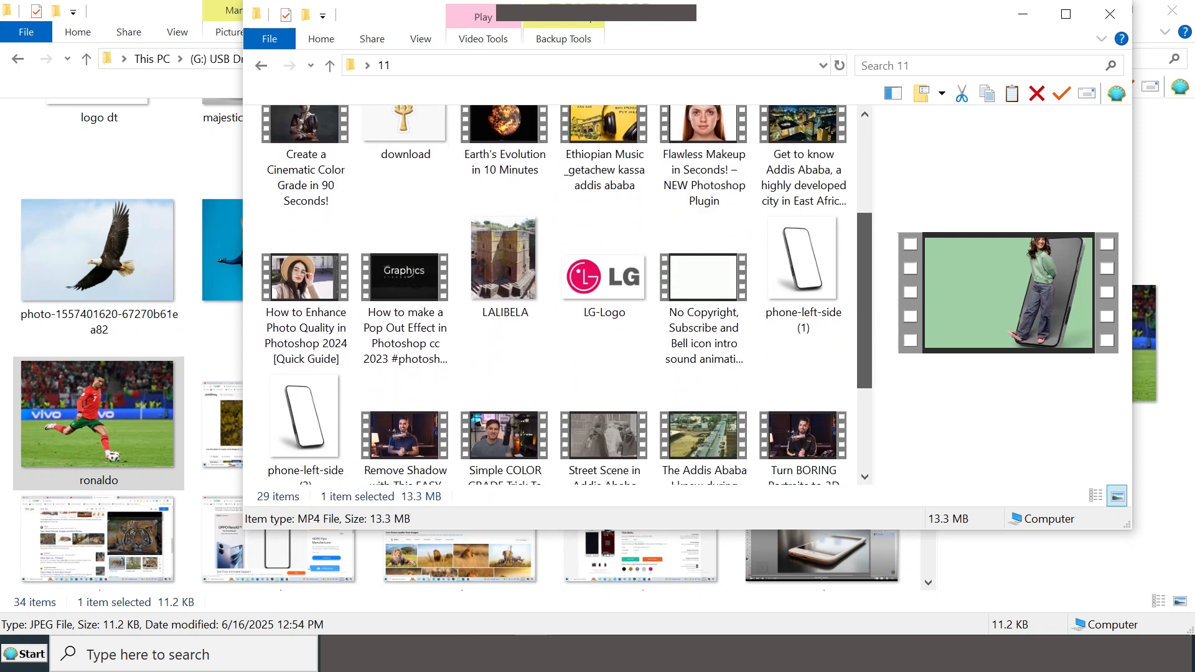
pyautogui.click(803, 268)
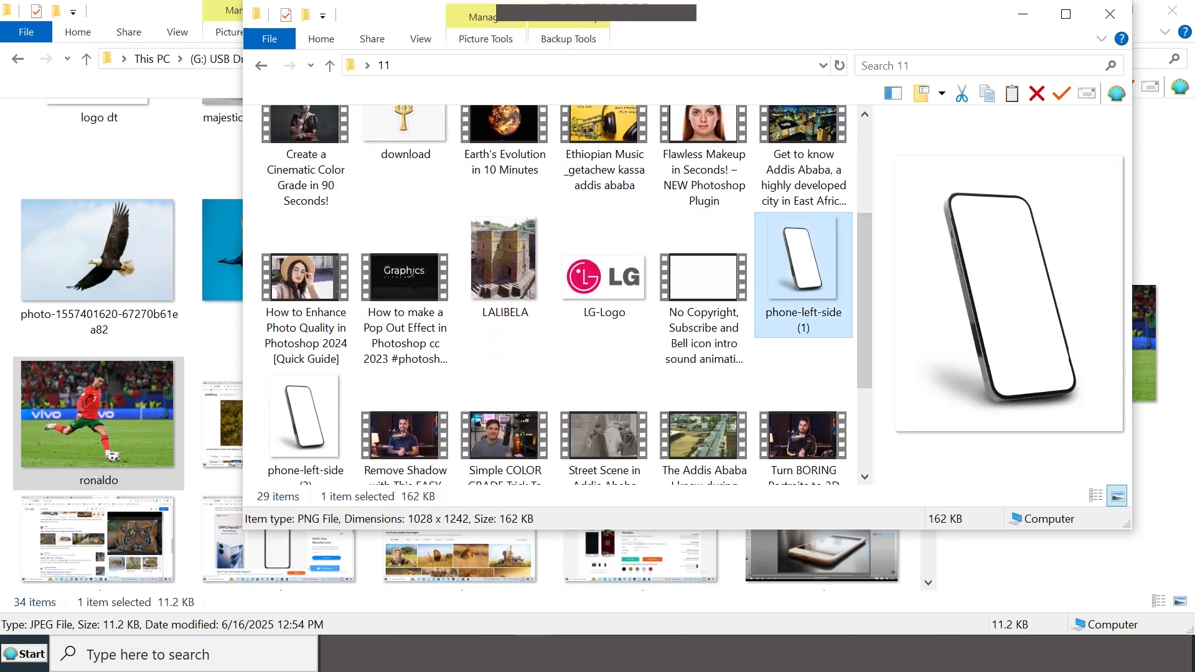
pyautogui.moveTo(801, 298); pyautogui.dragTo(480, 435)
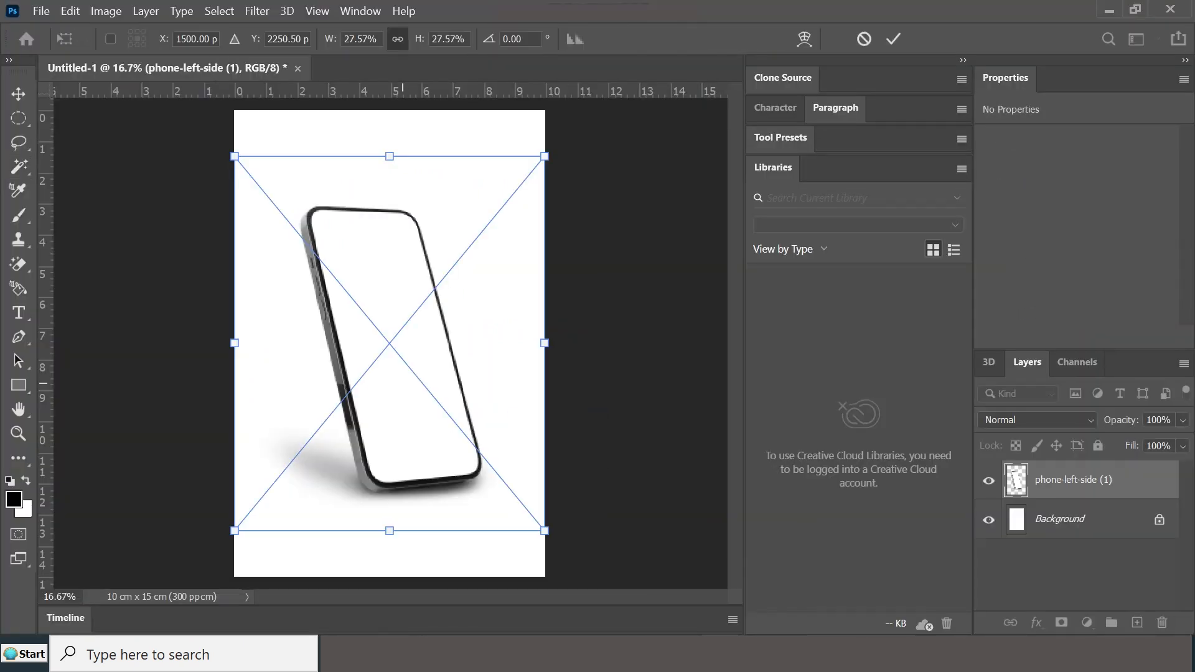
# Scale the placed phone image up to about 34.23% so its frame spans the full canvas height, and commit the transform
pyautogui.moveTo(235, 343); pyautogui.dragTo(209, 343)
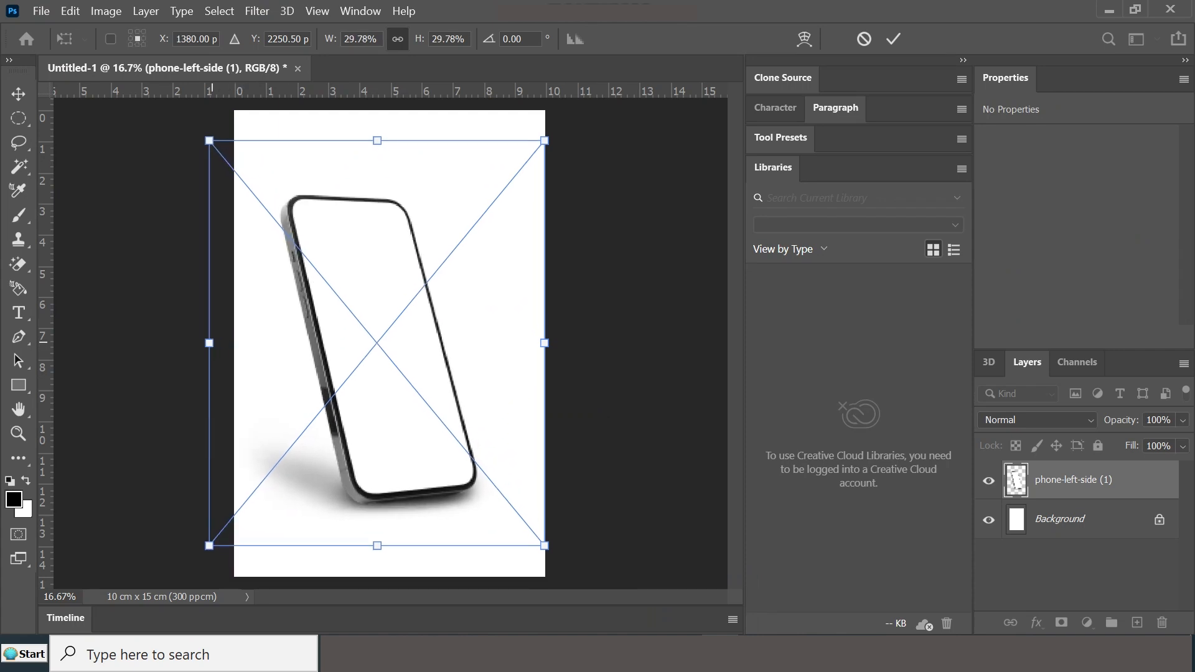
pyautogui.moveTo(369, 141); pyautogui.dragTo(384, 109)
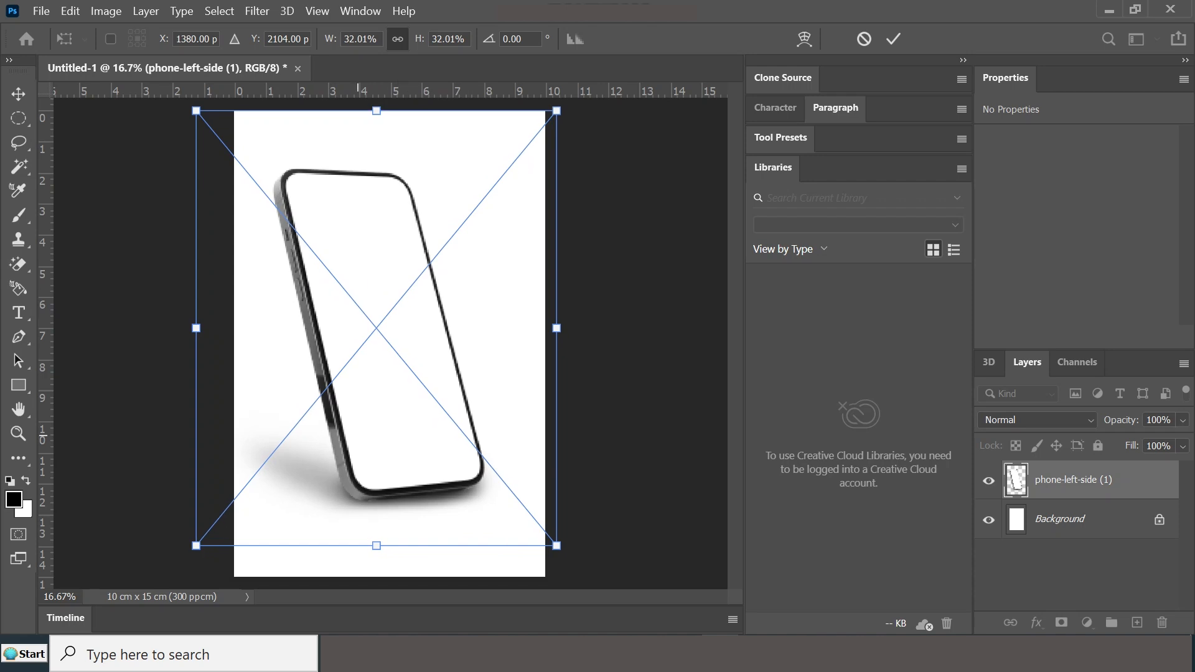
pyautogui.moveTo(376, 546); pyautogui.dragTo(378, 576)
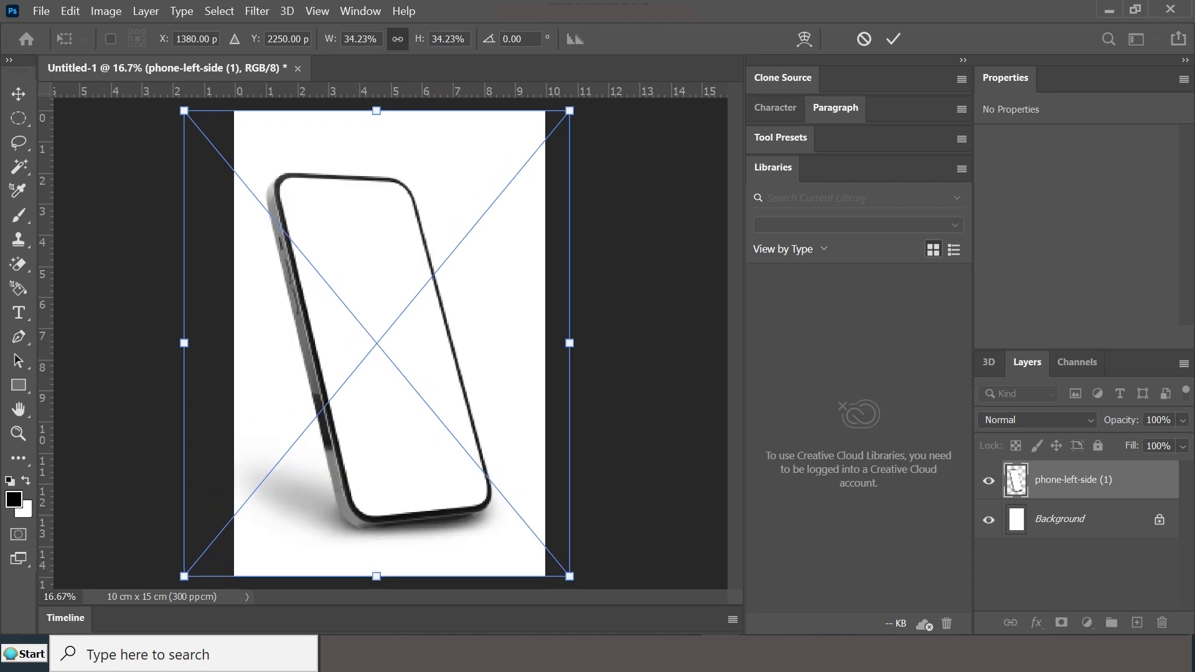
pyautogui.click(894, 39)
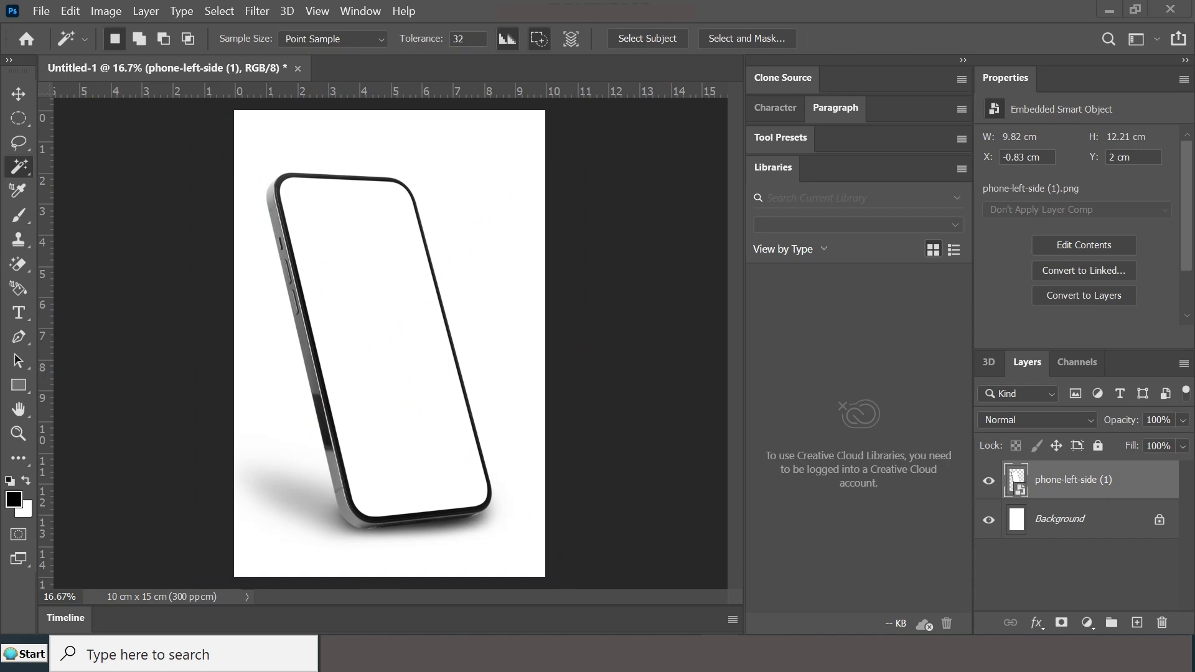
# Try to place the rona image from the Subtitles folder into the phone document
pyautogui.click(442, 567)
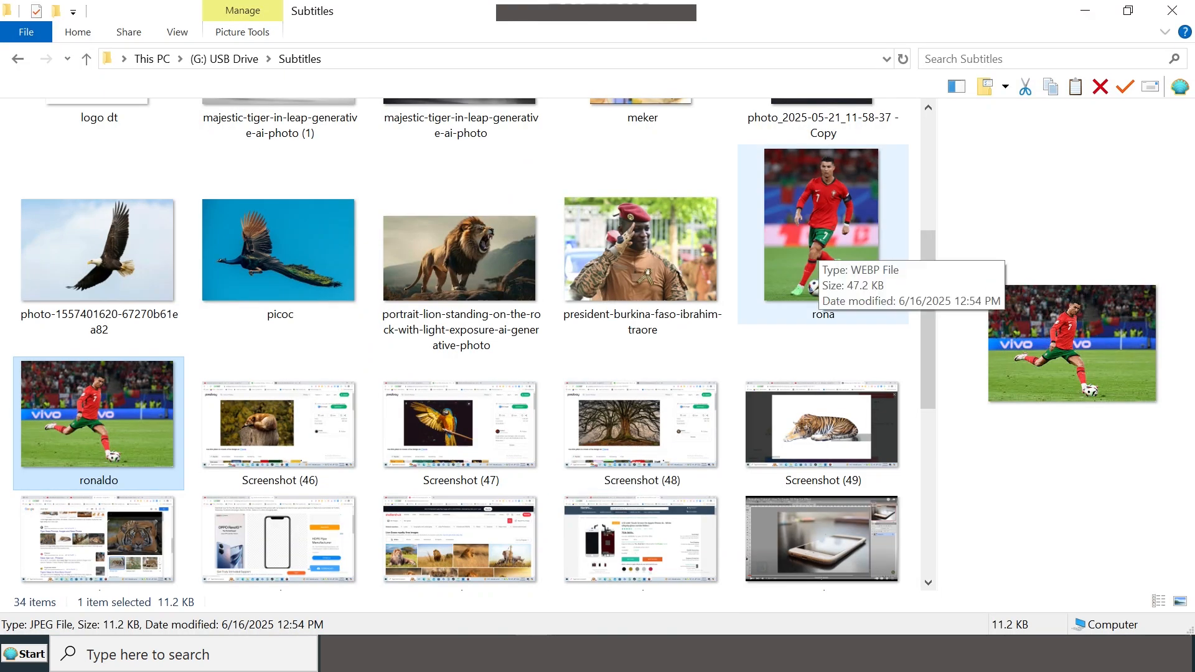
pyautogui.click(820, 252)
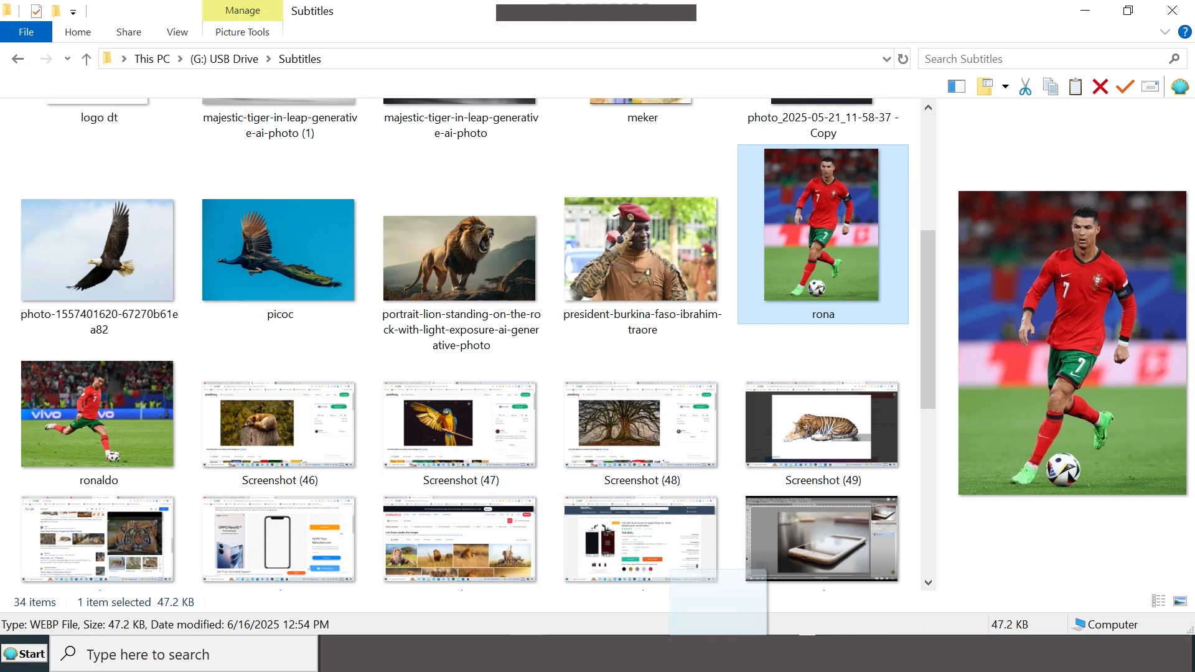
pyautogui.moveTo(707, 634); pyautogui.dragTo(593, 529)
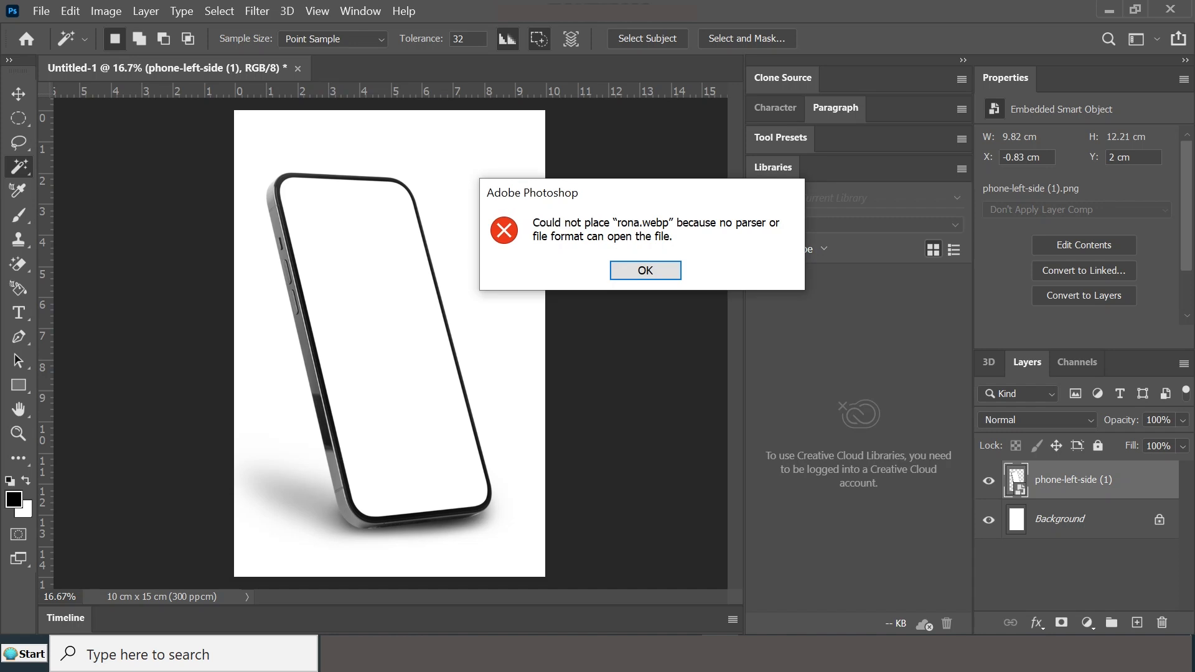
pyautogui.press('Return')
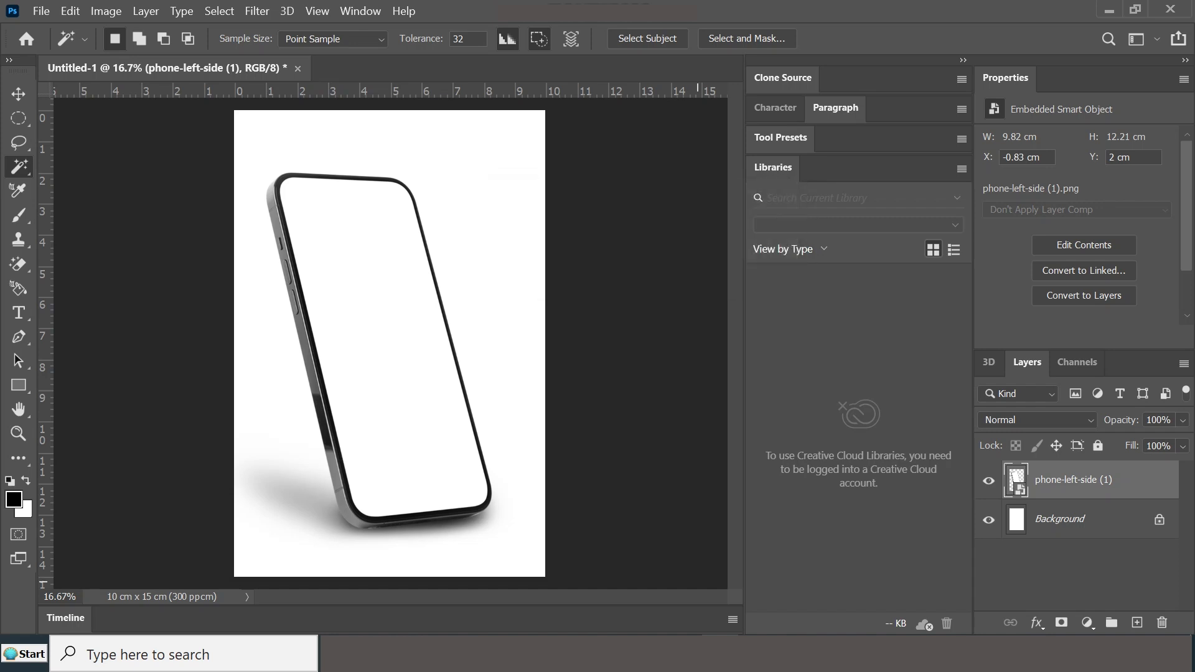
# Place the ronaldo image from the Subtitles folder into the document above the phone layer
pyautogui.moveTo(536, 653)
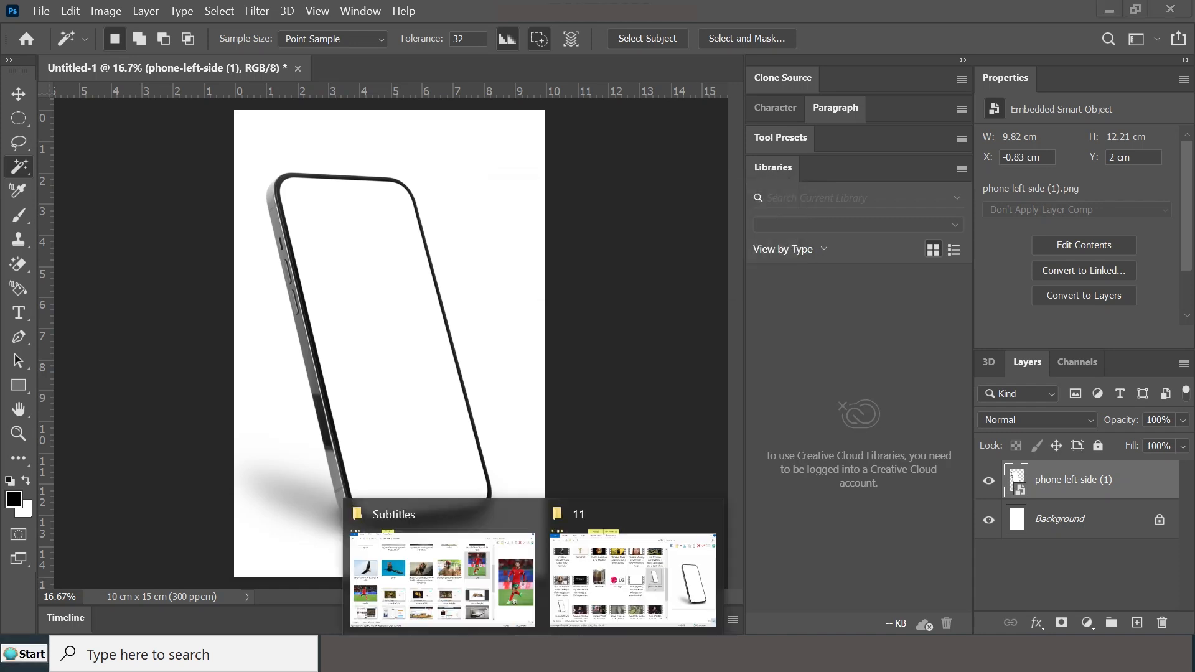
pyautogui.click(436, 570)
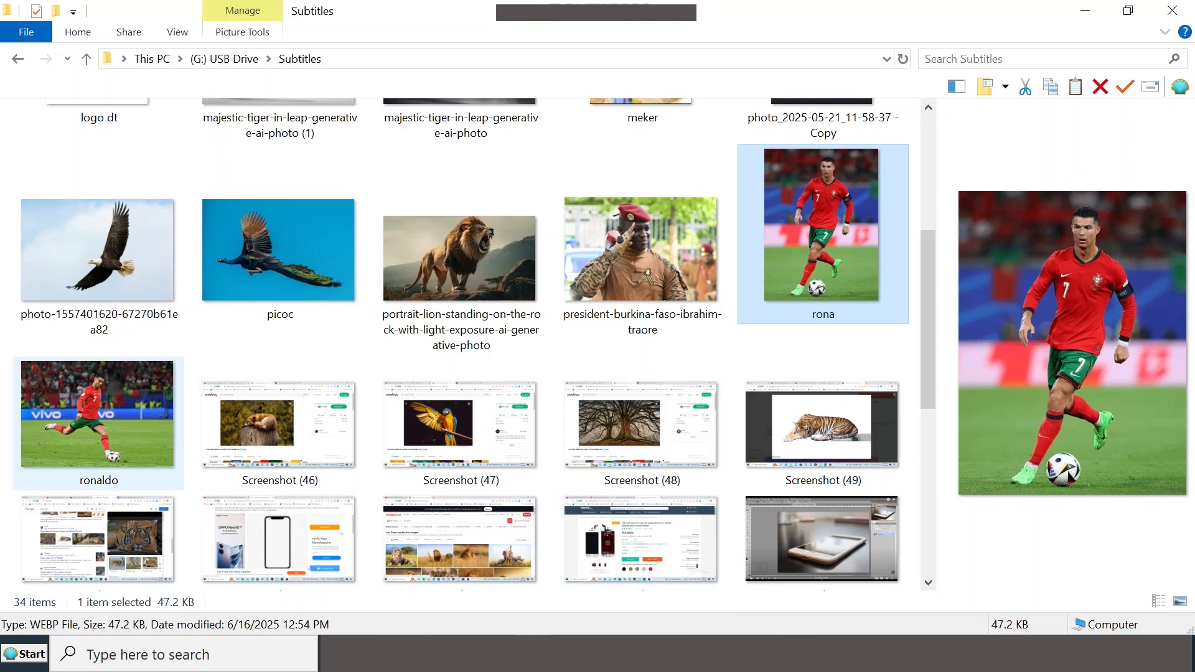
pyautogui.click(98, 423)
pyautogui.moveTo(98, 424); pyautogui.dragTo(477, 380)
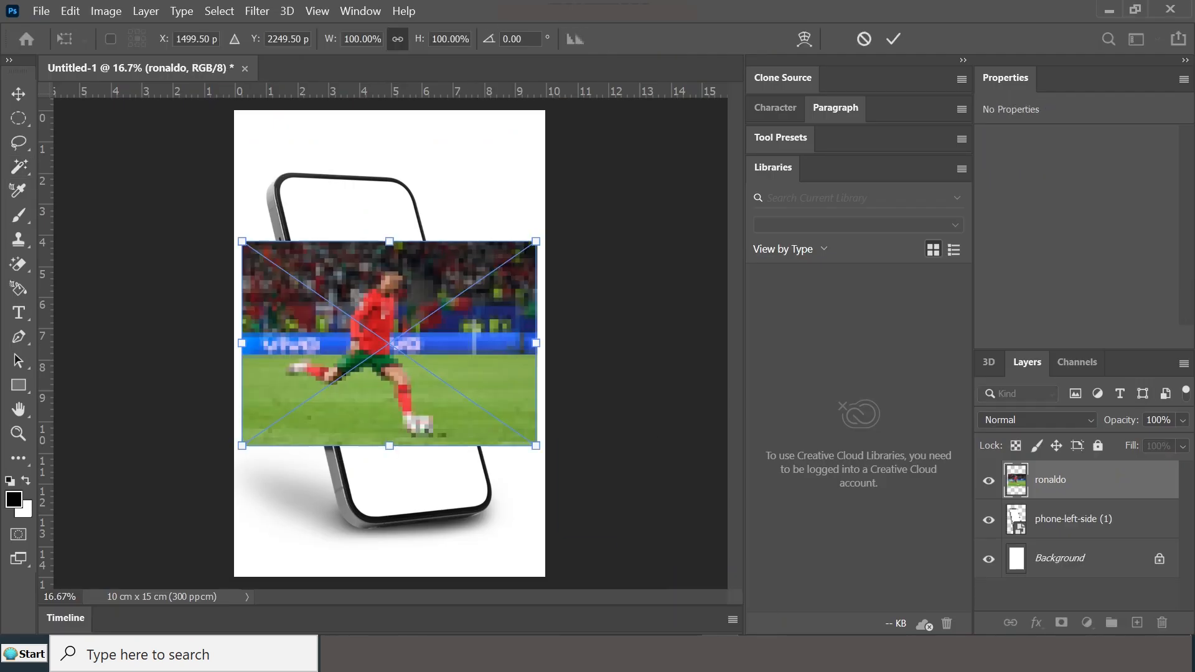
# Reduce the ronaldo layer's opacity to 71% so the phone shows through
pyautogui.click(1147, 420)
pyautogui.write('75')
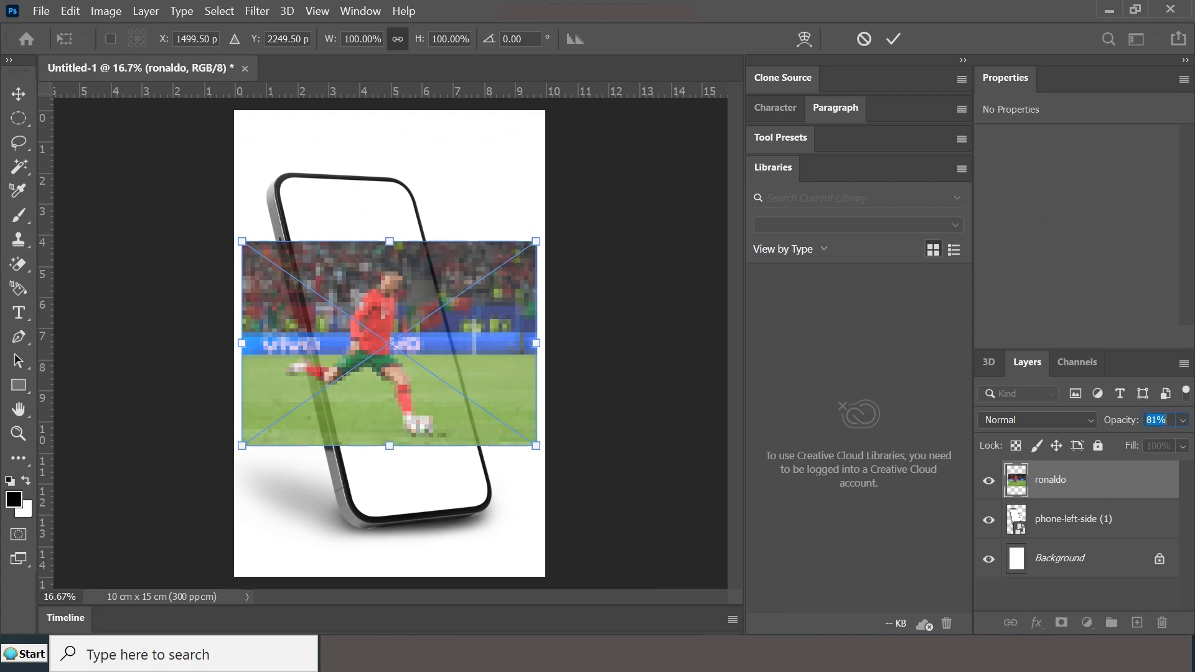
pyautogui.press('Down')
pyautogui.press('Down')
pyautogui.press('Down')
pyautogui.press('Down')
pyautogui.press('Return')
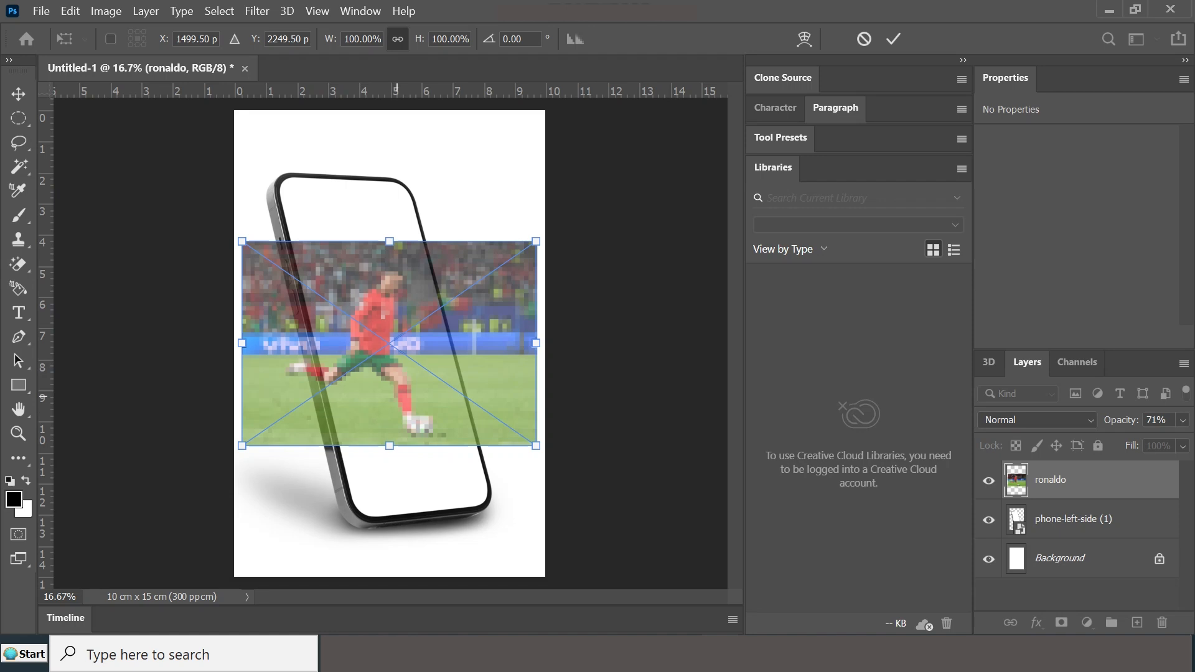
# Stretch the ronaldo image to about 132% wide and 169% high, center the player over the phone, commit, and restore 100% layer opacity
pyautogui.moveTo(390, 446); pyautogui.dragTo(389, 528)
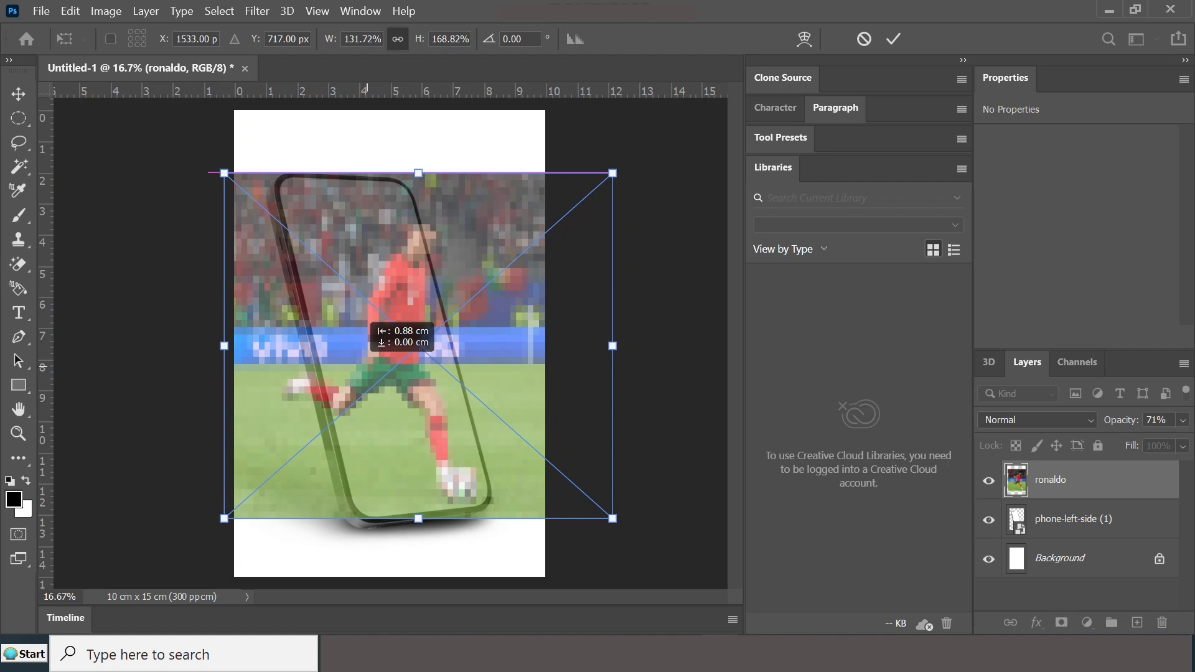
pyautogui.moveTo(364, 318); pyautogui.dragTo(348, 318)
pyautogui.moveTo(341, 372); pyautogui.dragTo(341, 372)
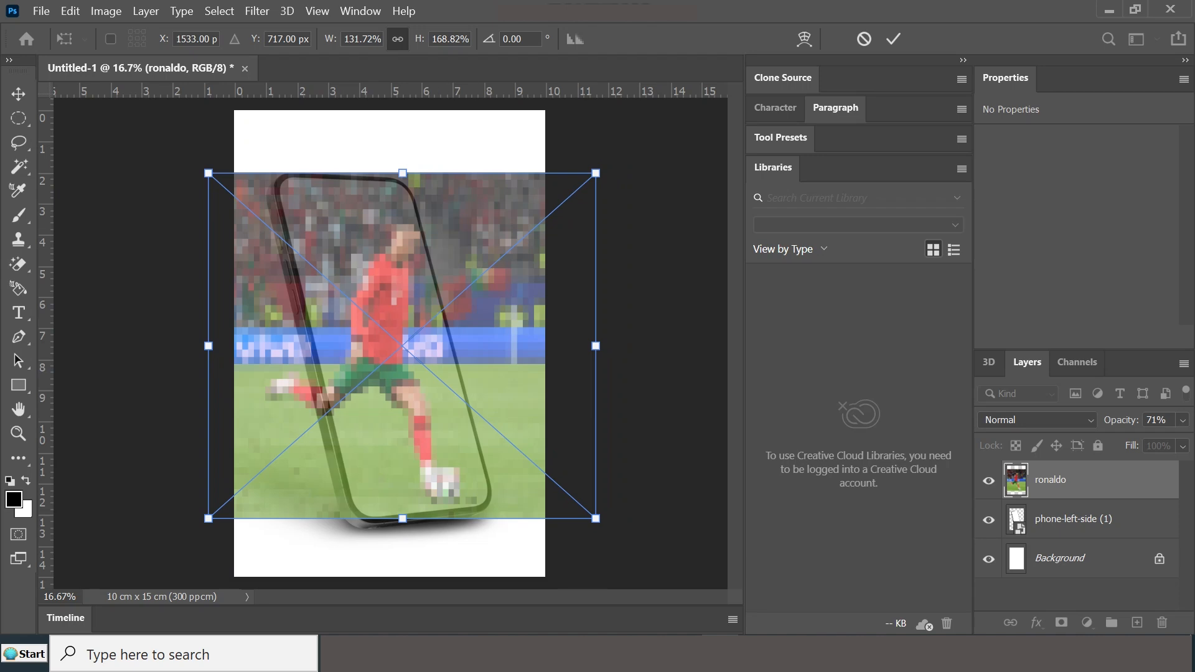
pyautogui.click(893, 38)
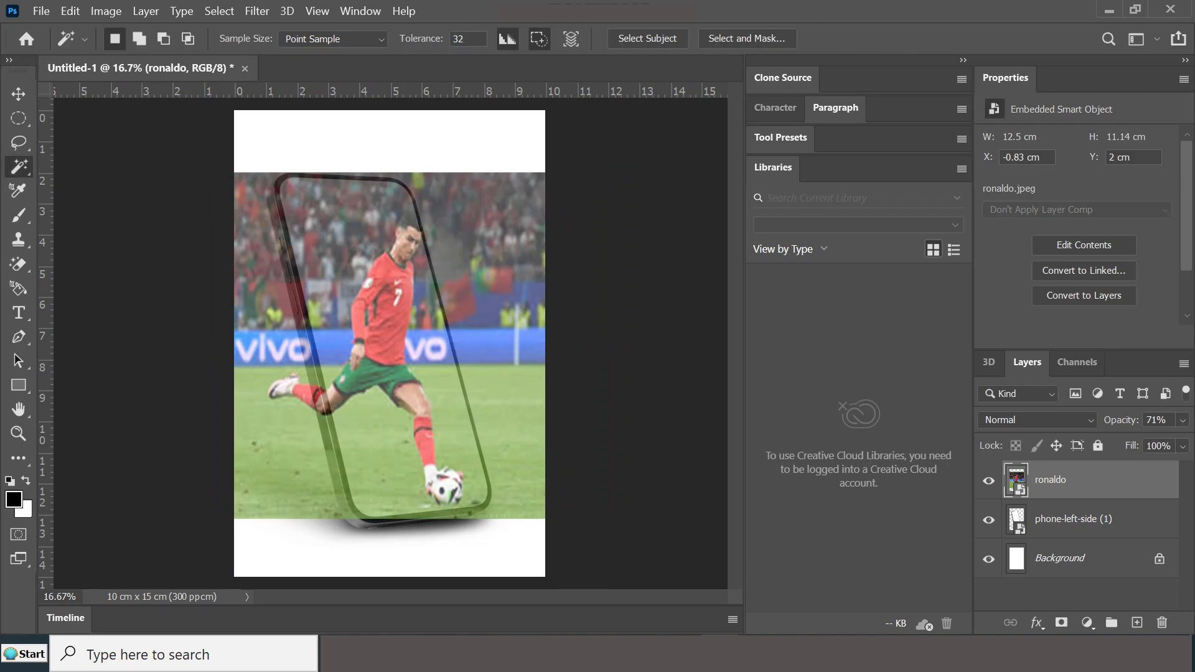
pyautogui.moveTo(1121, 421); pyautogui.dragTo(1150, 420)
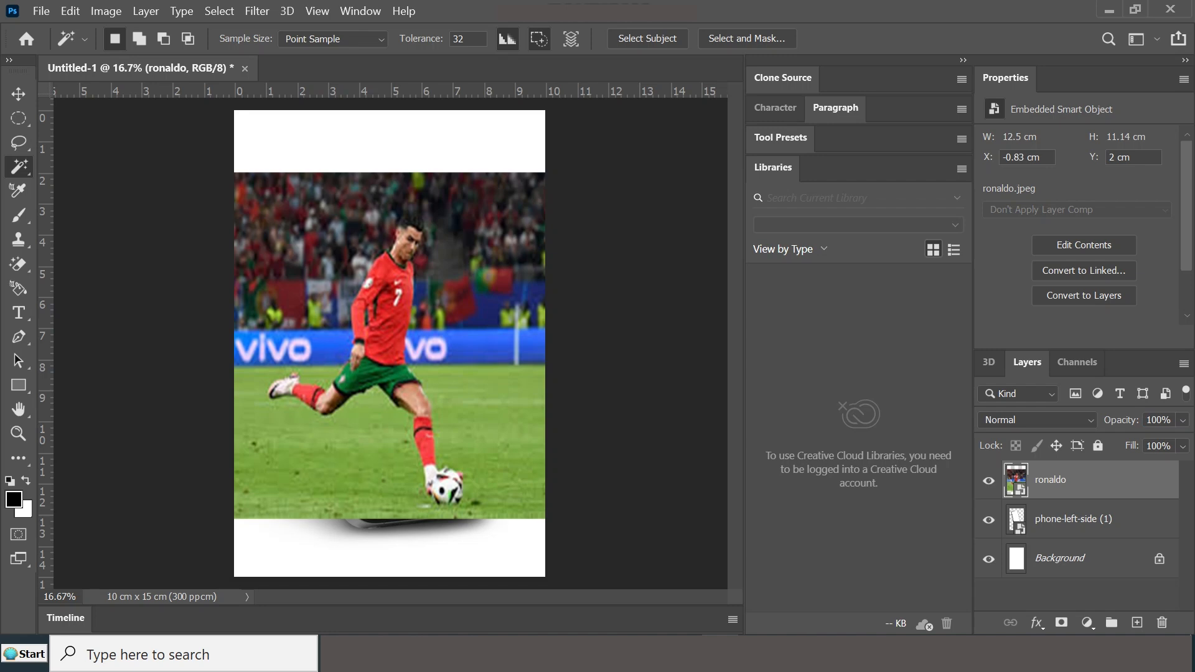
# Hide the ronaldo layer and select the phone's white screen on the phone-left-side (1) layer with the Magic Wand
pyautogui.click(989, 480)
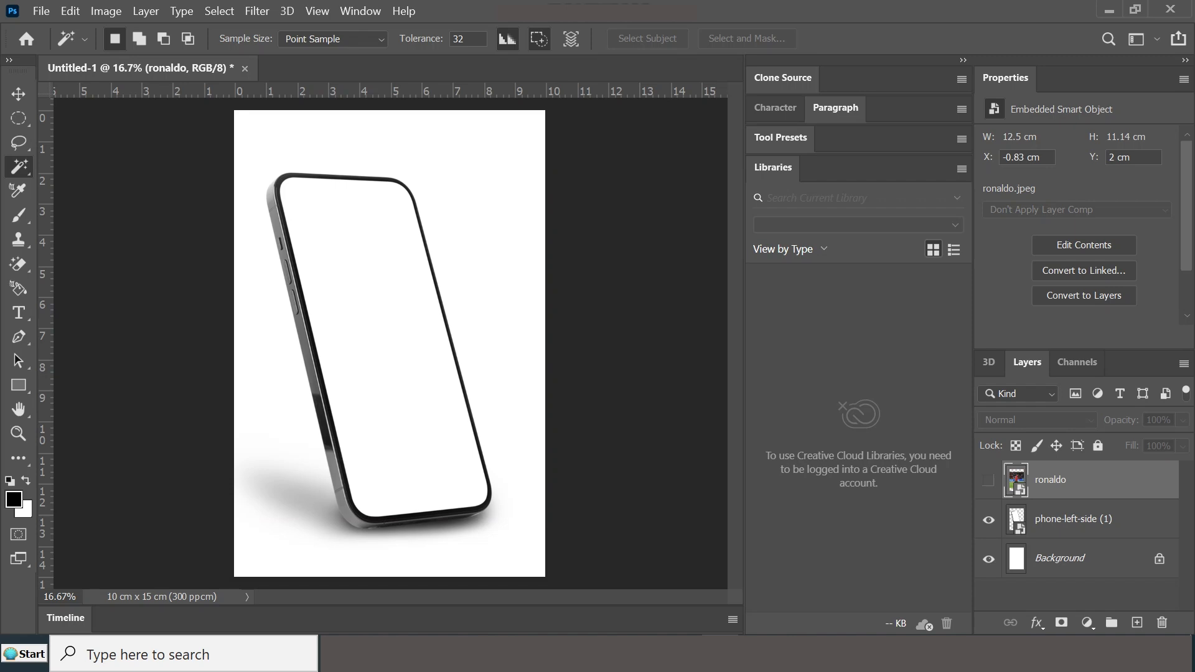
pyautogui.click(1073, 519)
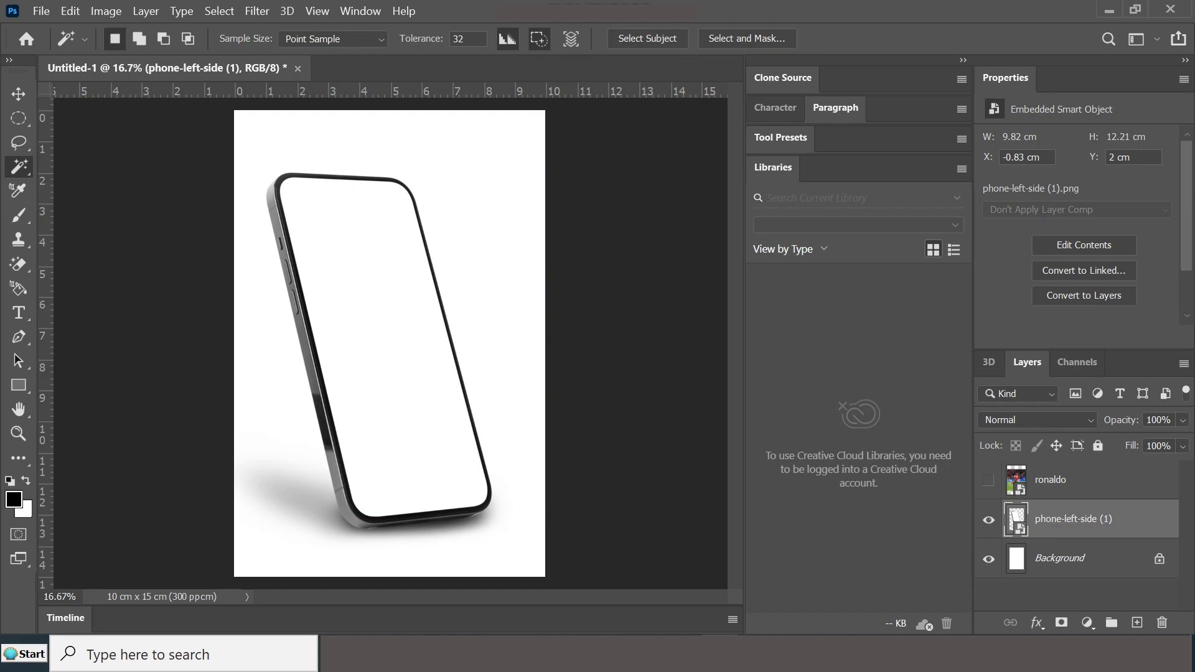
pyautogui.rightClick(18, 166)
pyautogui.click(109, 201)
pyautogui.click(353, 257)
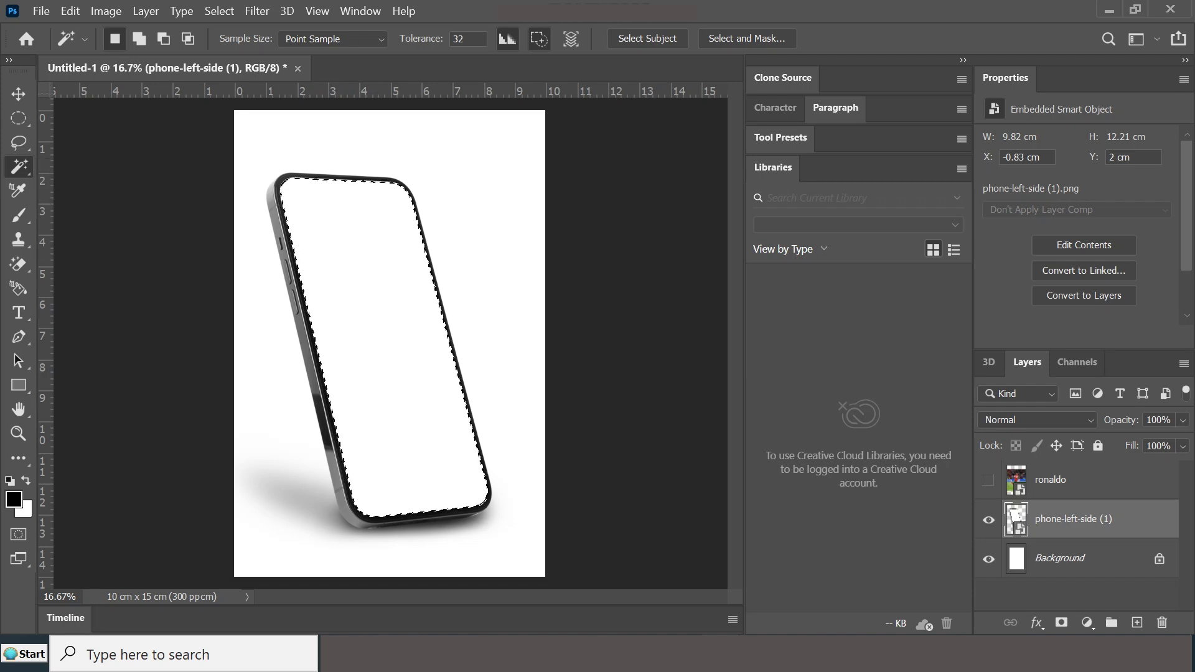
# Show the ronaldo layer again and add a layer mask from the phone screen selection
pyautogui.click(1065, 480)
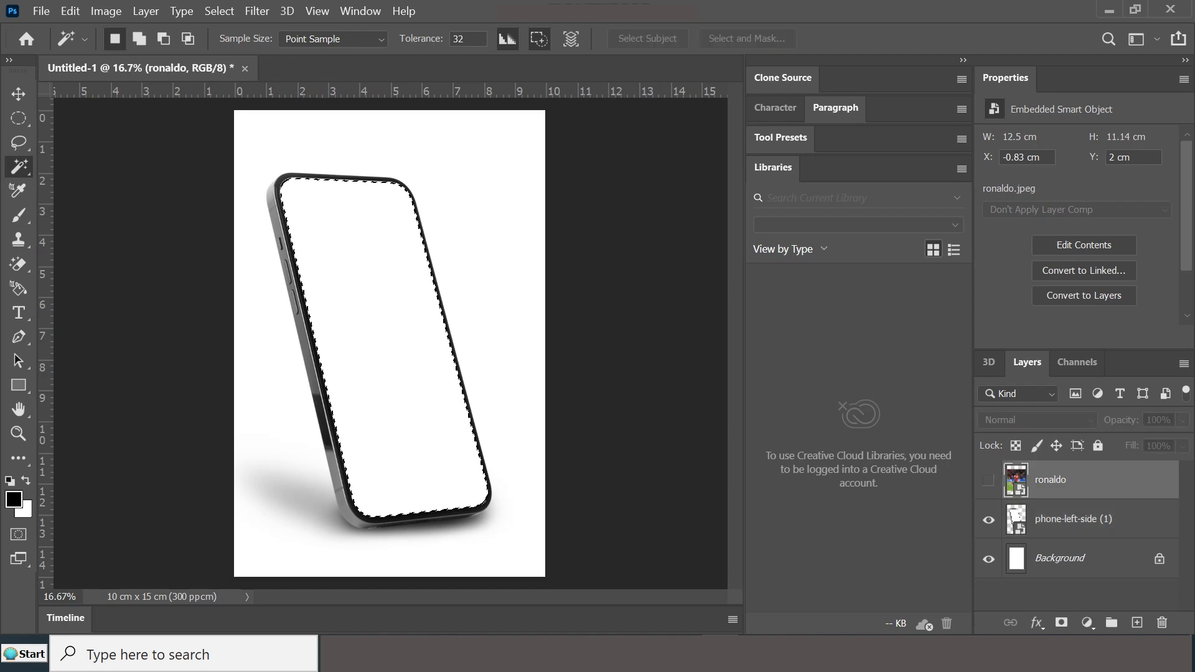
pyautogui.click(989, 480)
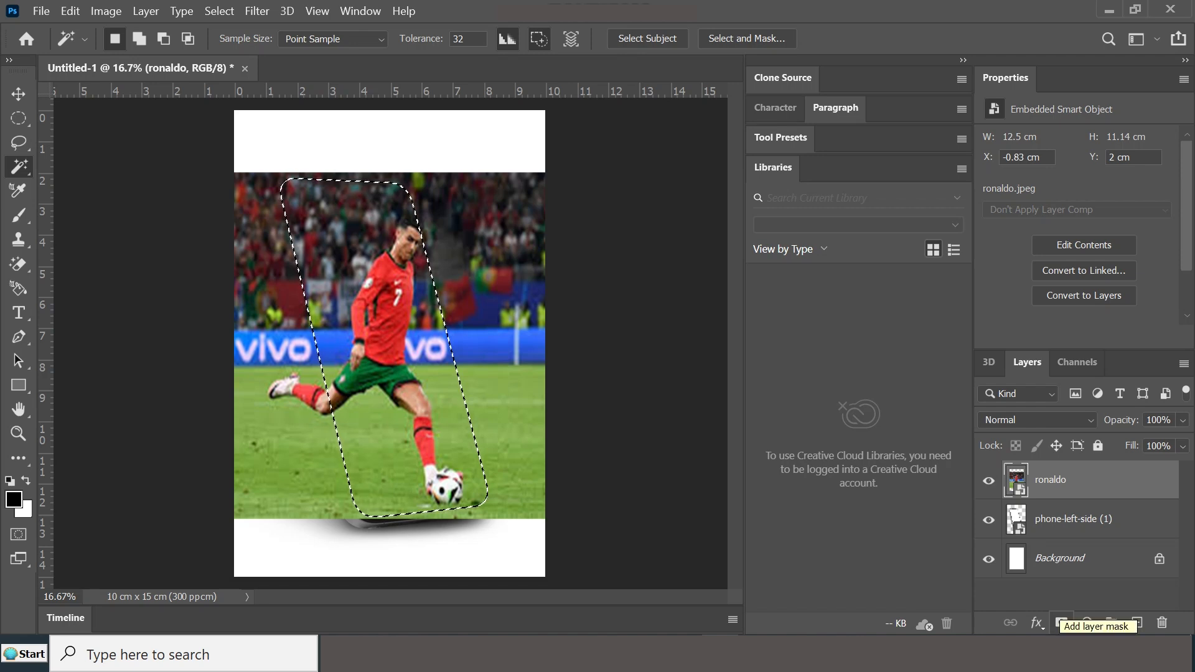
pyautogui.click(1061, 622)
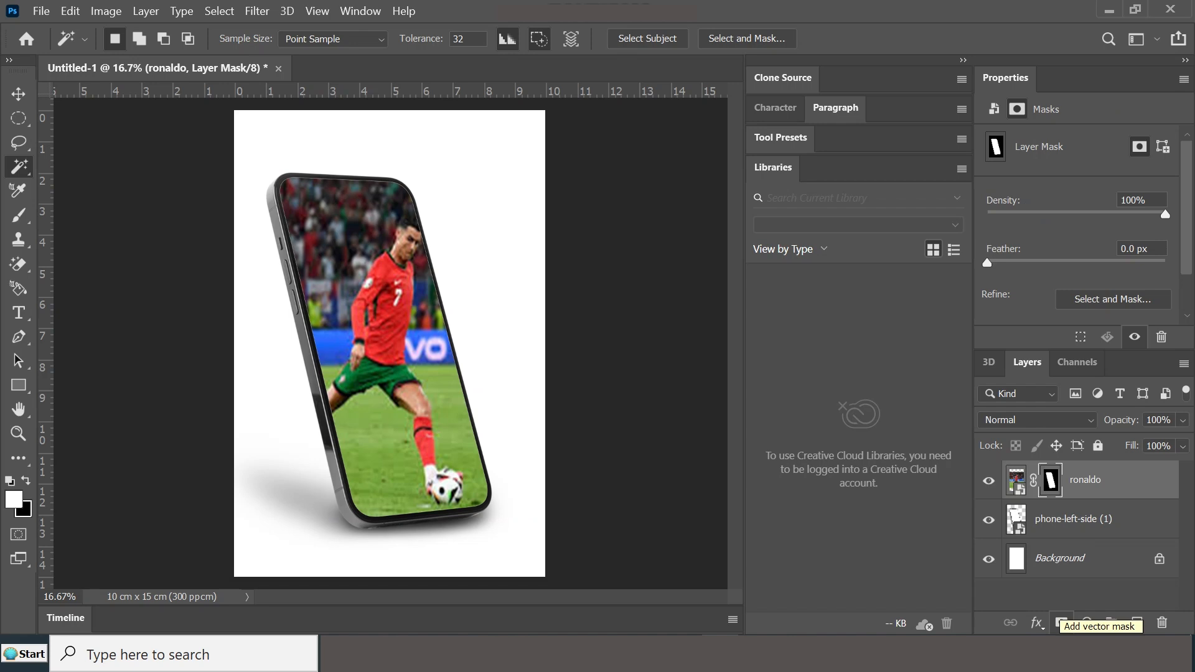
# Duplicate the masked ronaldo layer and delete the layer mask from the copy
pyautogui.hotkey('ctrl', 'j')
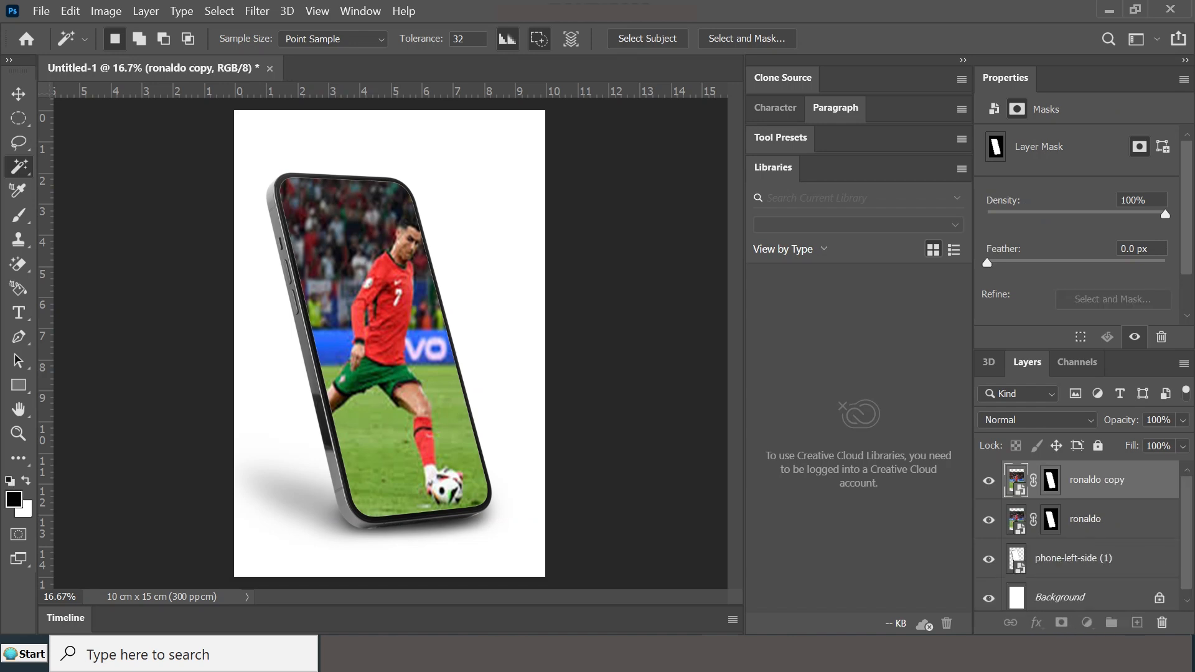
pyautogui.click(1050, 481)
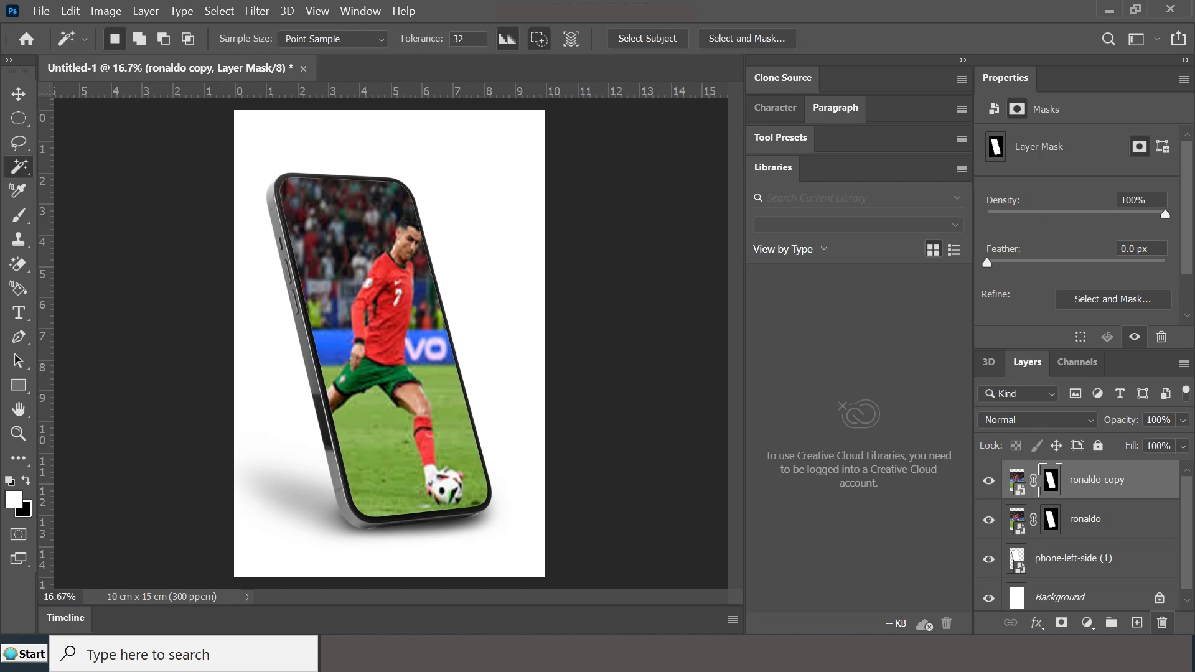
pyautogui.click(1161, 623)
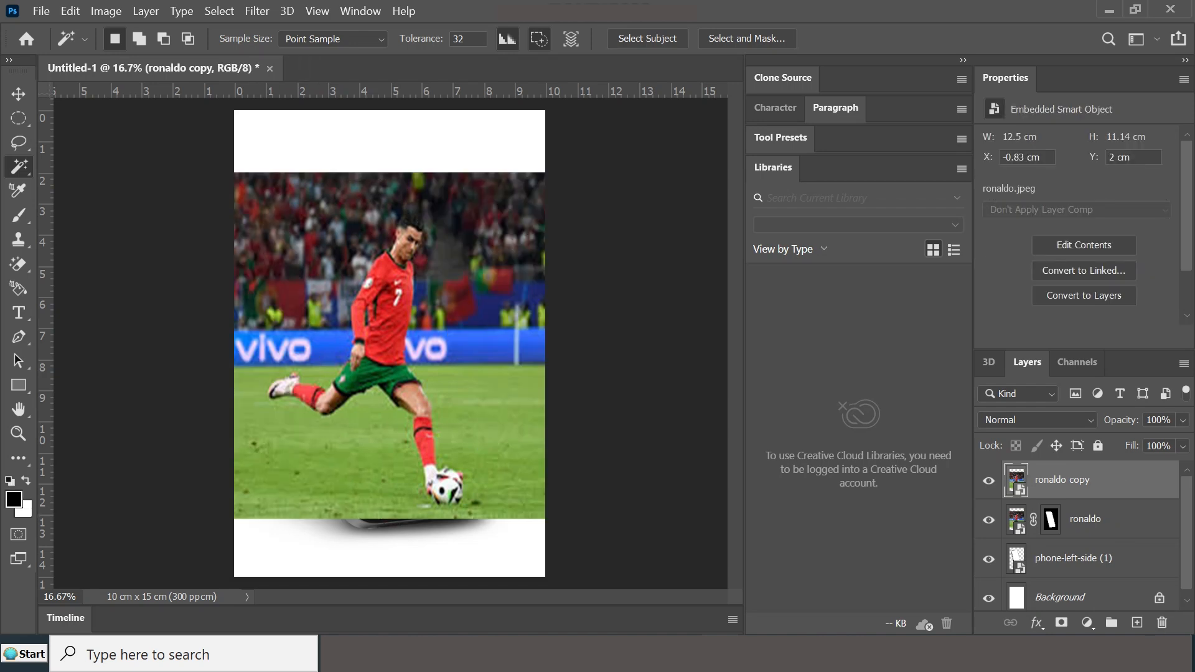
# Select the player and ball on the ronaldo copy layer with Select Subject and mask the layer to that selection
pyautogui.click(219, 11)
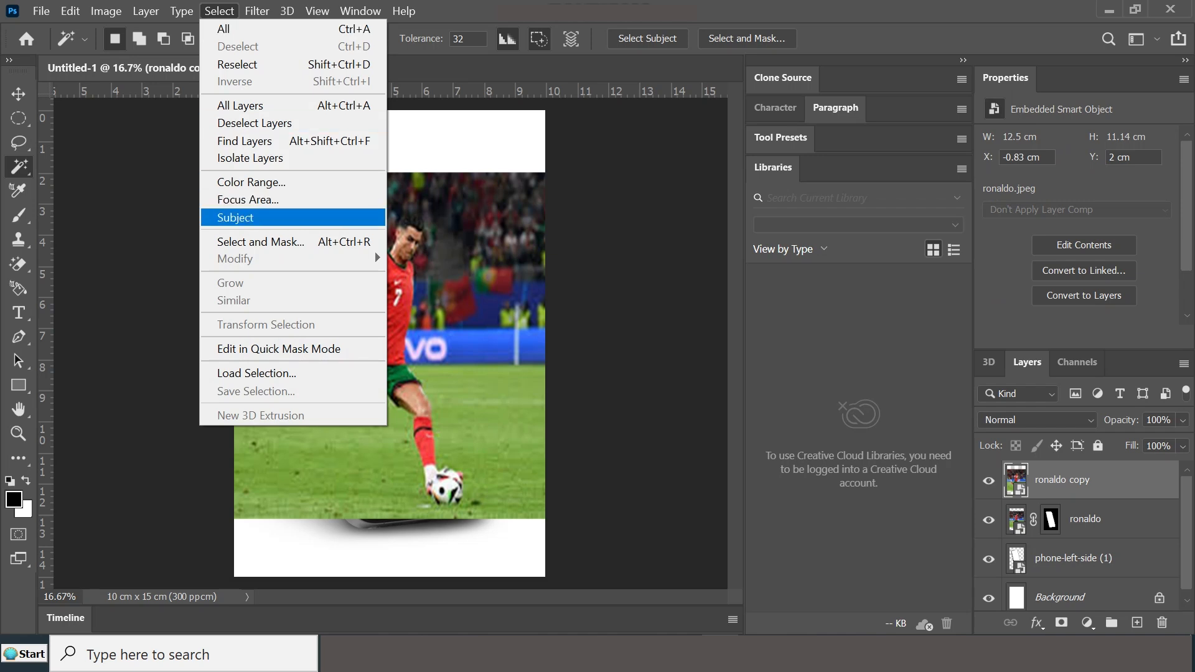
pyautogui.click(235, 217)
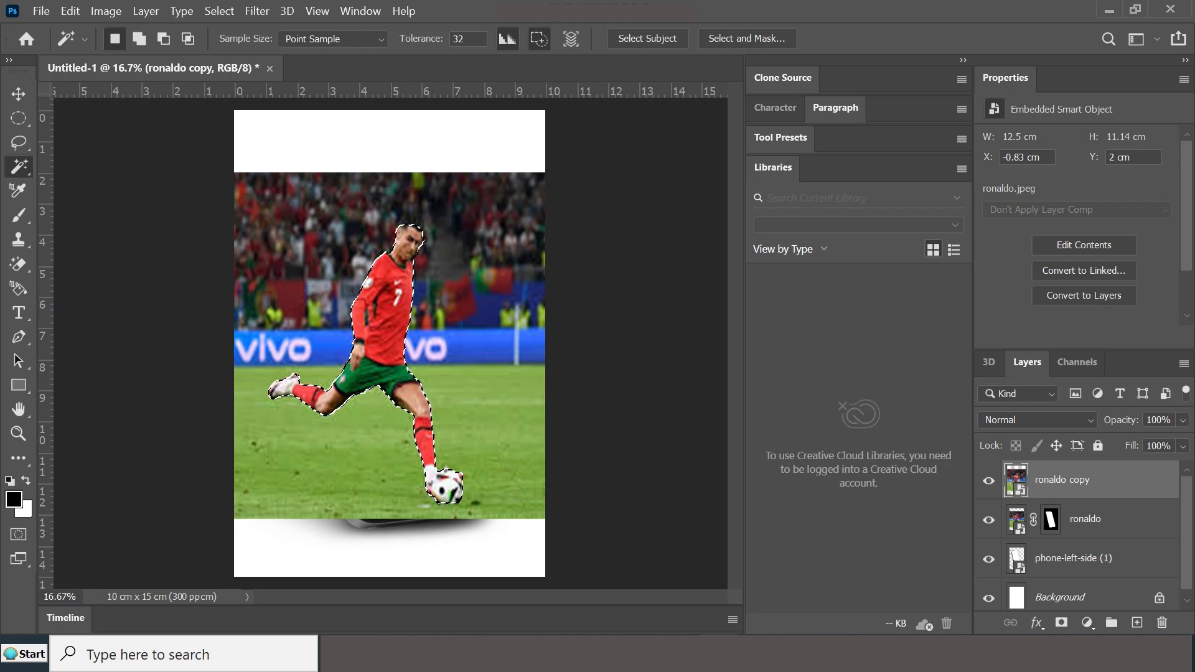
pyautogui.click(1061, 622)
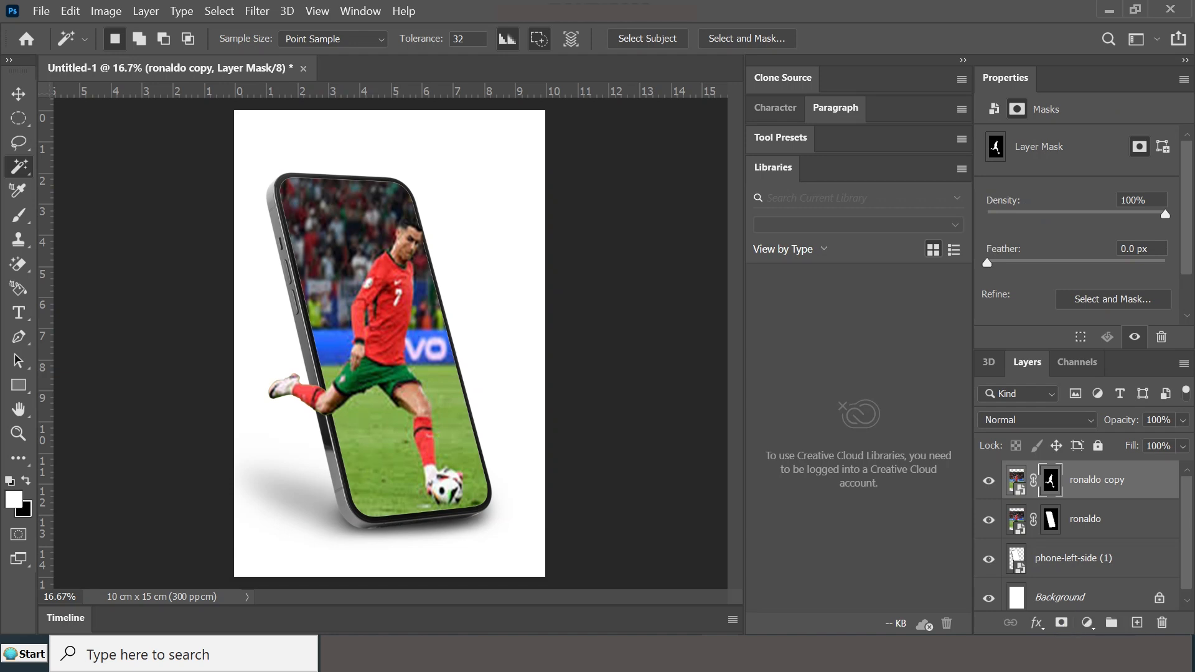
# Add a Black & White adjustment layer above the ronaldo layer and clip it to that layer
pyautogui.click(1089, 521)
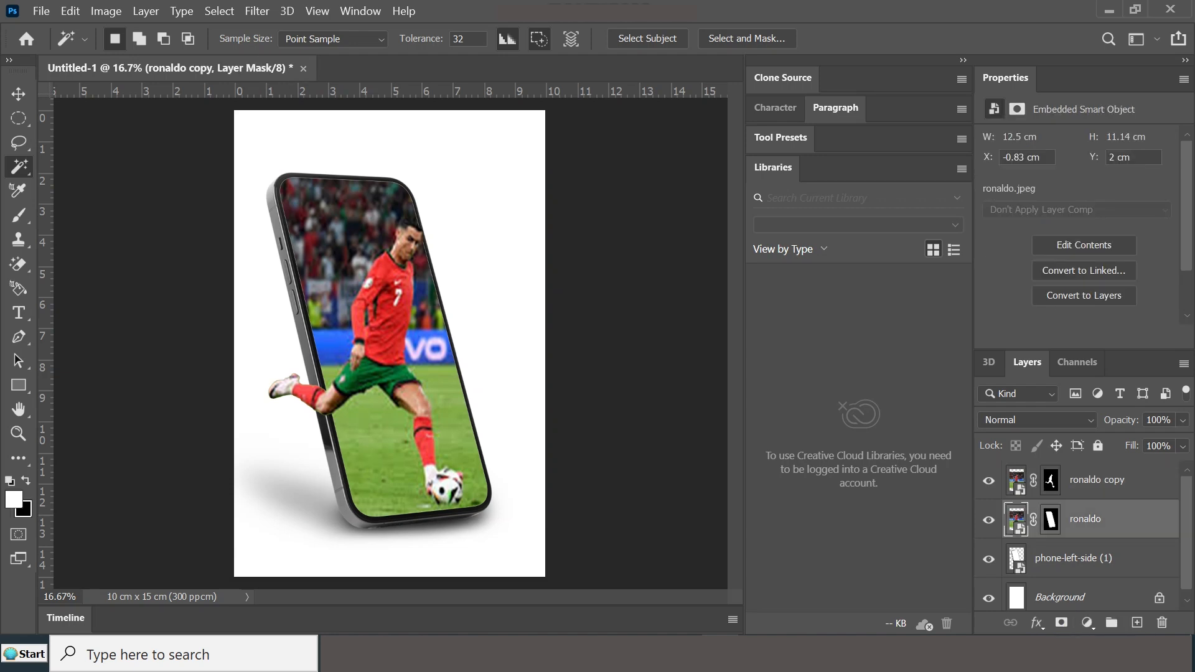
pyautogui.rightClick(1089, 523)
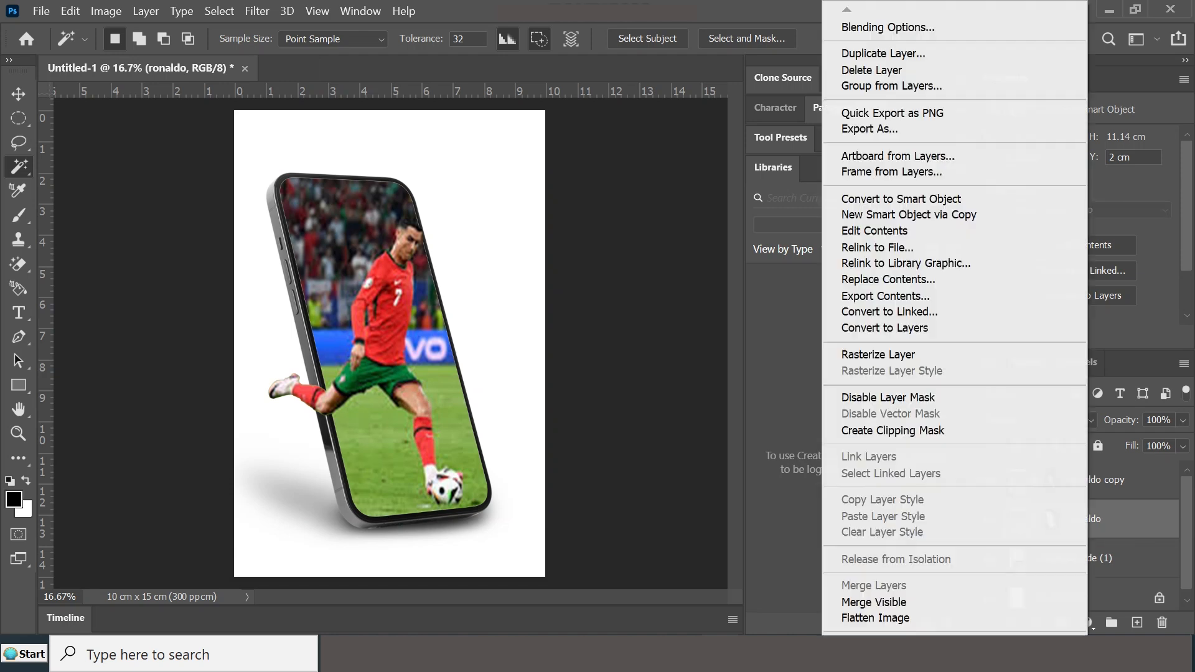
pyautogui.press('Escape')
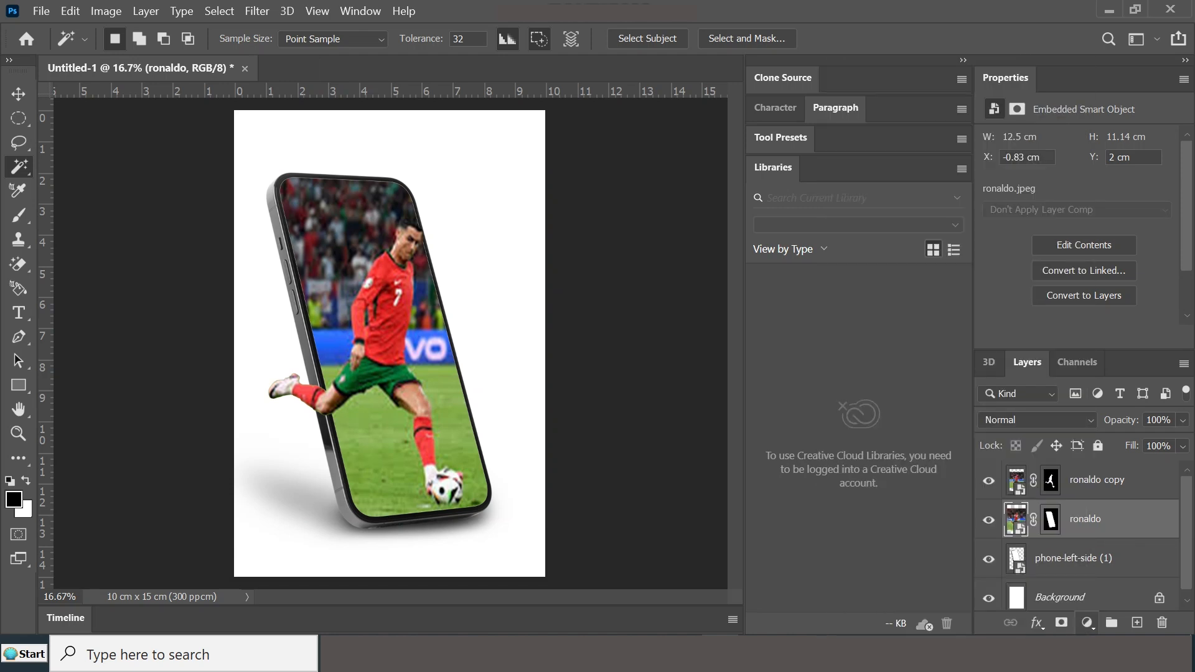
pyautogui.click(1086, 622)
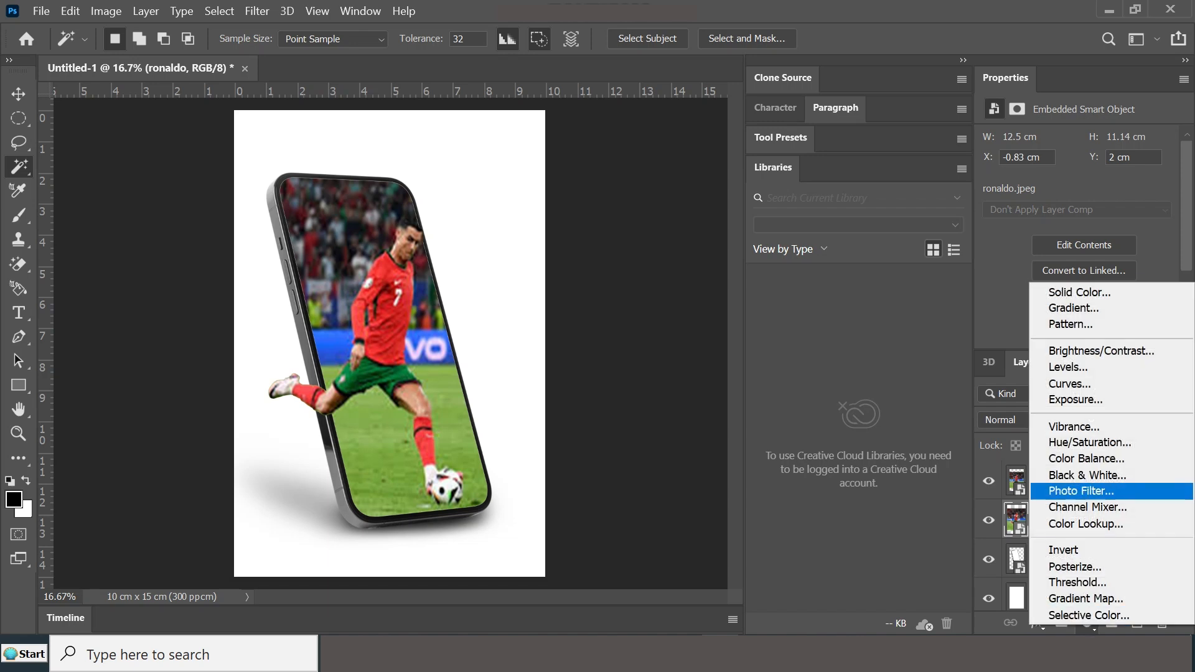
pyautogui.click(1088, 475)
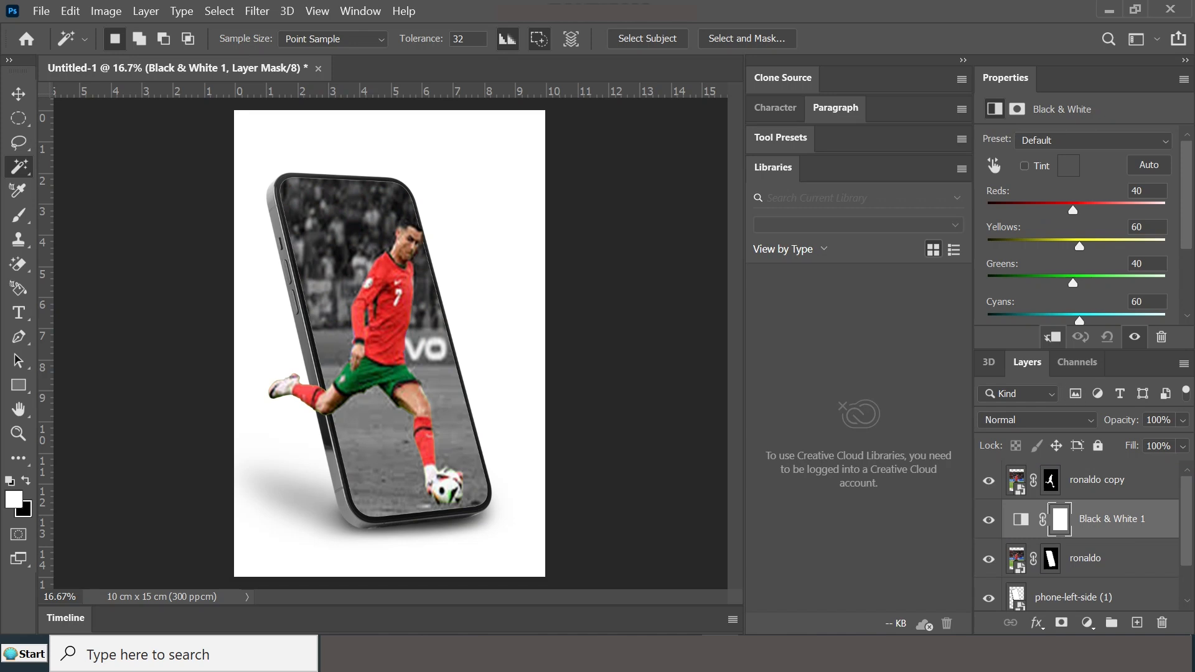
pyautogui.click(1052, 337)
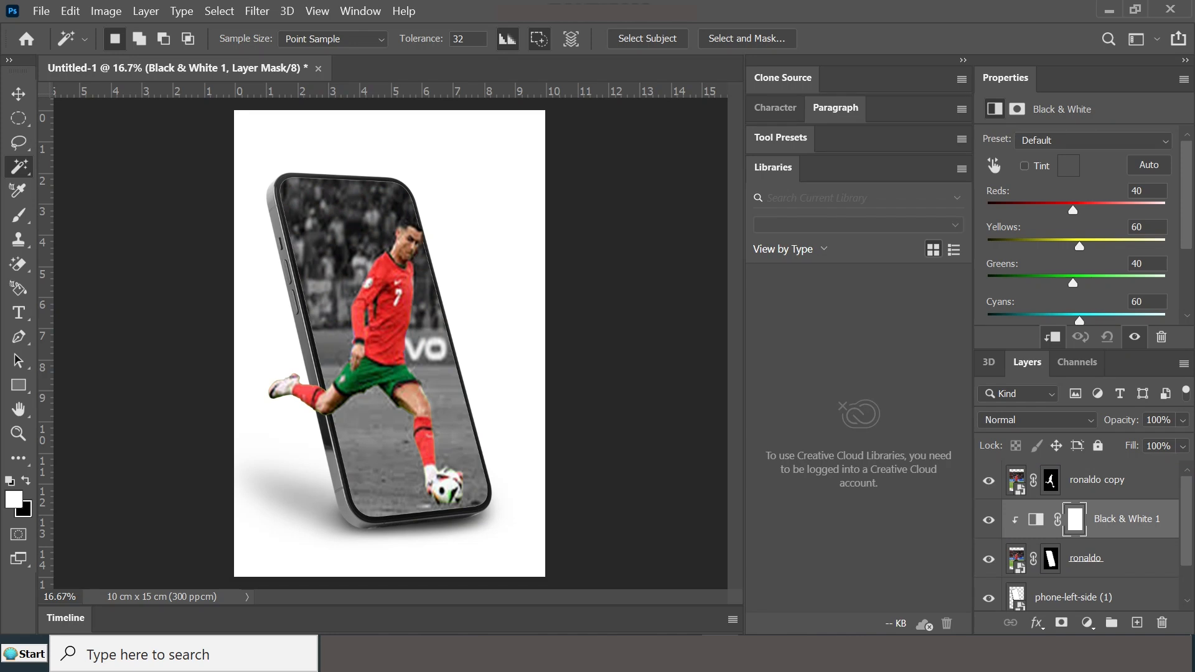
# Set the Black & White adjustment to Reds 62, Yellows 232, Greens 51 and Cyans 88, and toggle its clipping off and on
pyautogui.moveTo(1073, 211); pyautogui.dragTo(1141, 247)
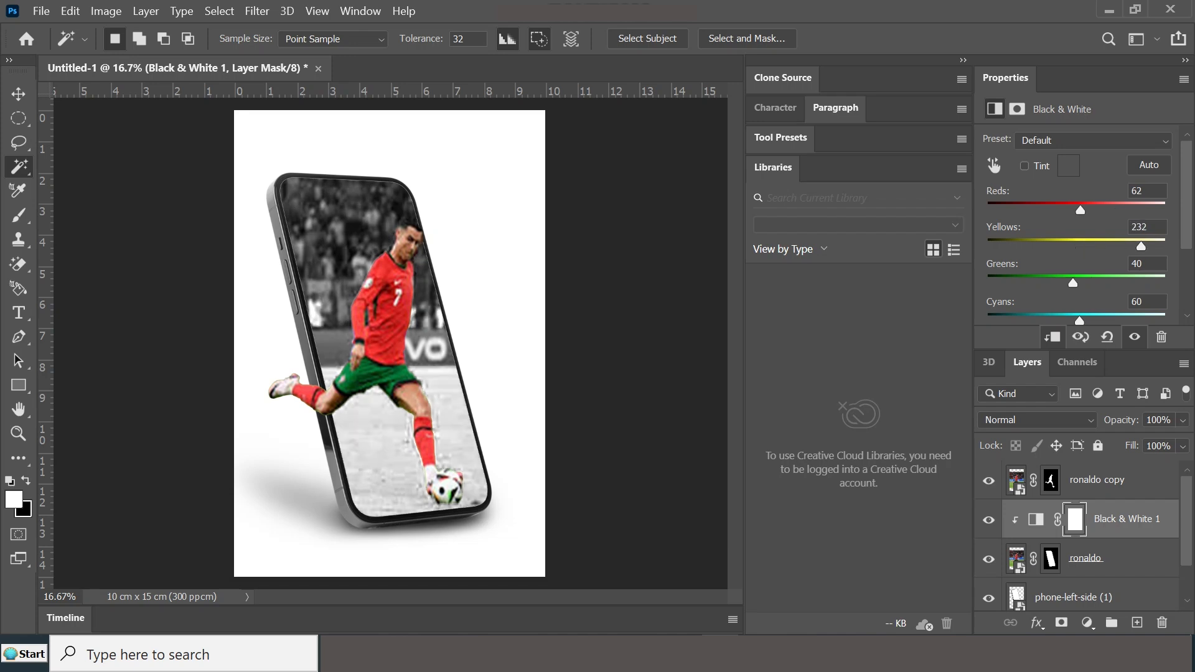
pyautogui.moveTo(1074, 283); pyautogui.dragTo(1089, 320)
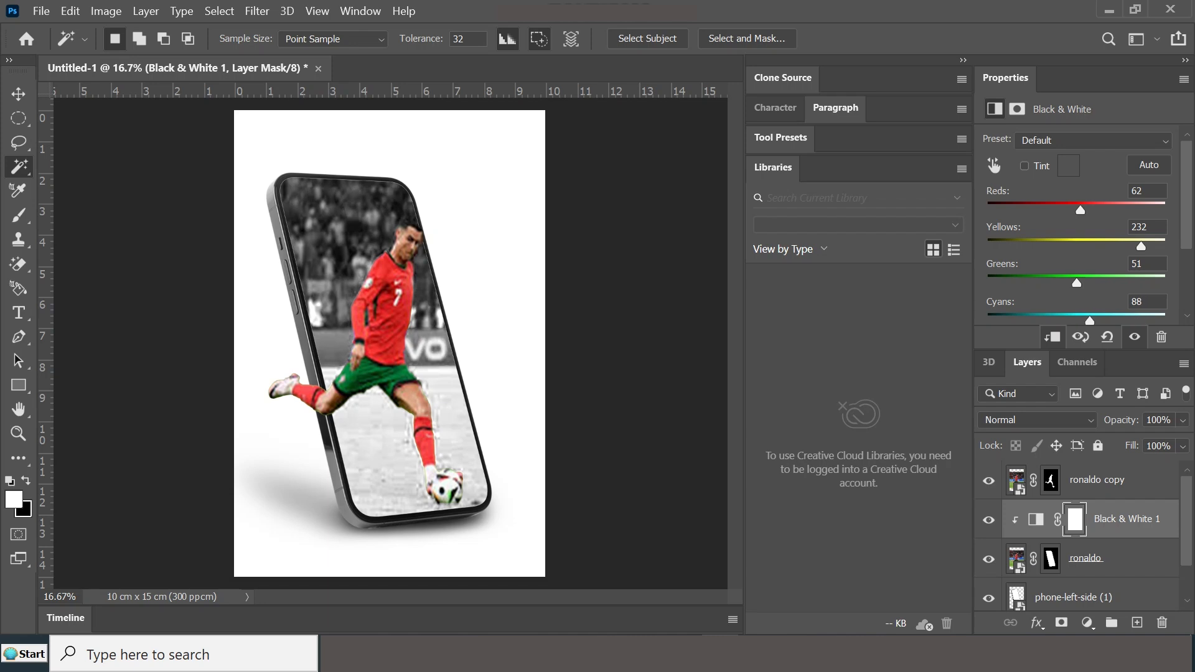
pyautogui.hotkey('ctrl', 'alt', 'g')
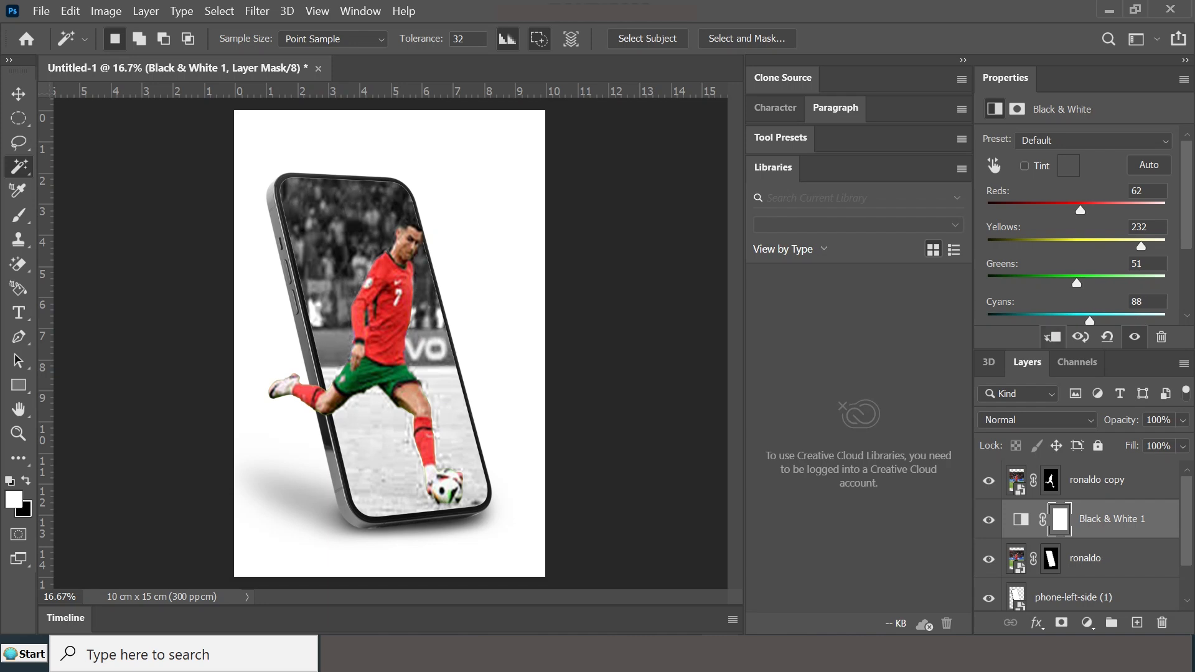
pyautogui.hotkey('ctrl', 'alt', 'g')
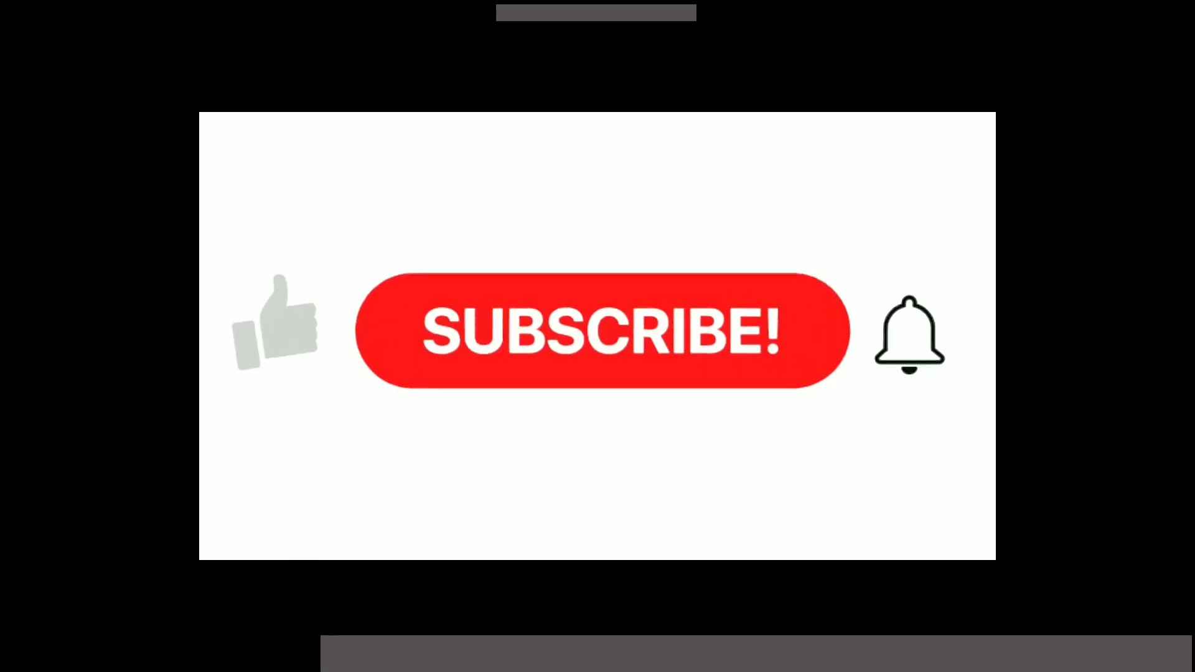